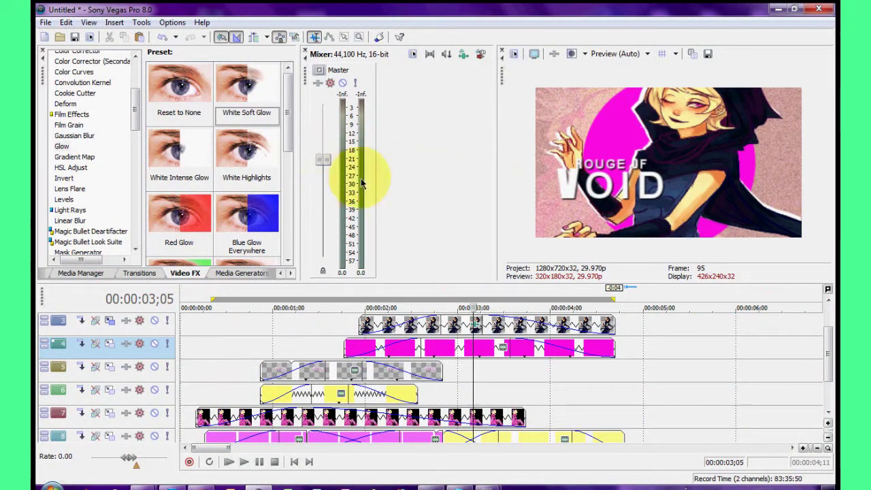
Scroll the Video FX list up to bring the Glow presets into view.
{"action": "scroll", "coordinate": [71, 143], "scroll_direction": "up", "scroll_amount": 4}
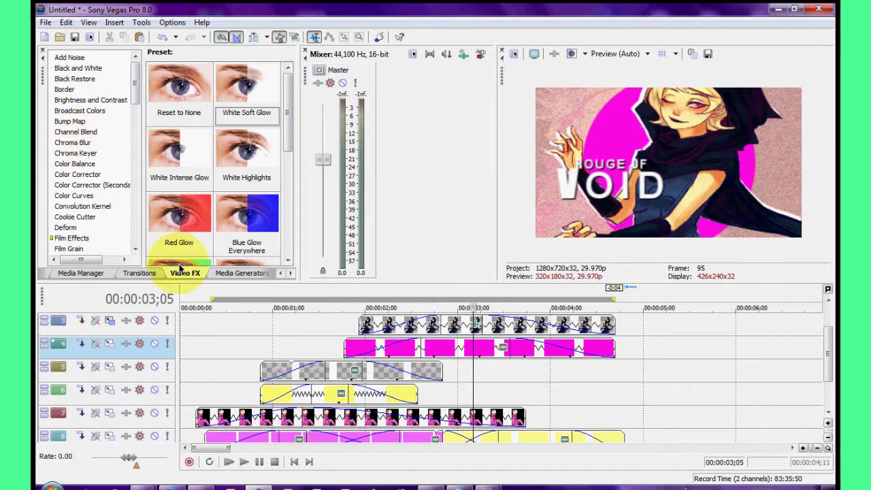
Apply the Brighter preset to the track 3 clip: brightness 0.05, contrast 0.22, center 0.59.
{"action": "left_click", "coordinate": [91, 102]}
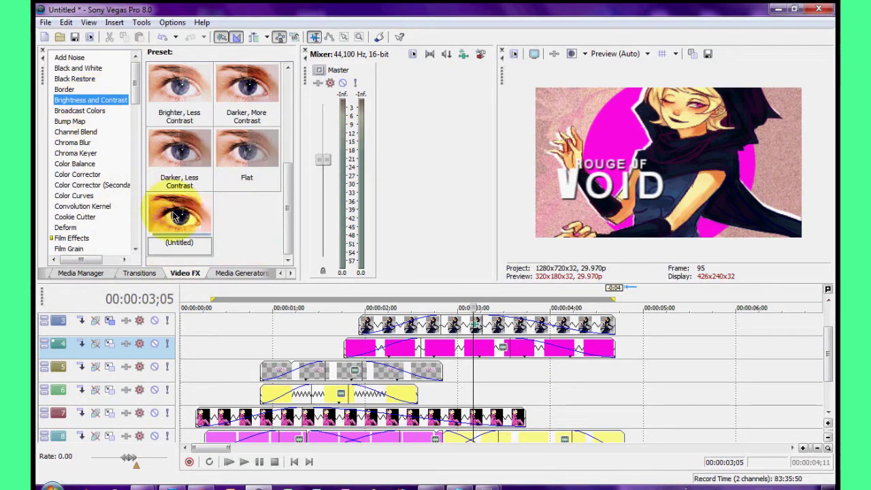
{"action": "left_click", "coordinate": [287, 128]}
{"action": "left_click", "coordinate": [289, 73]}
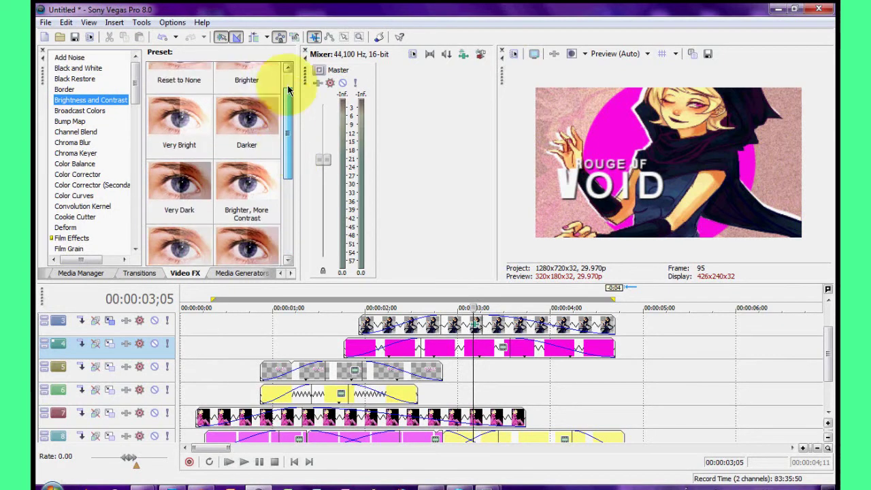
{"action": "left_click_drag", "start_coordinate": [246, 80], "coordinate": [456, 321]}
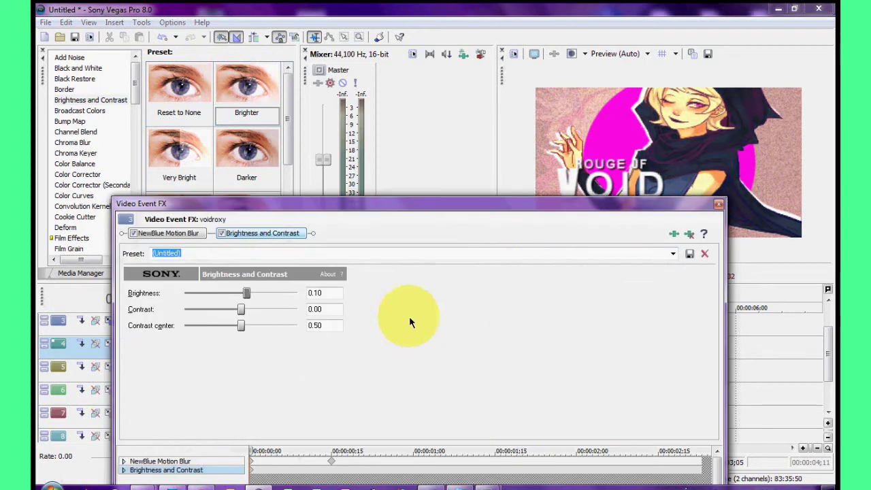
{"action": "left_click_drag", "start_coordinate": [247, 294], "coordinate": [239, 292]}
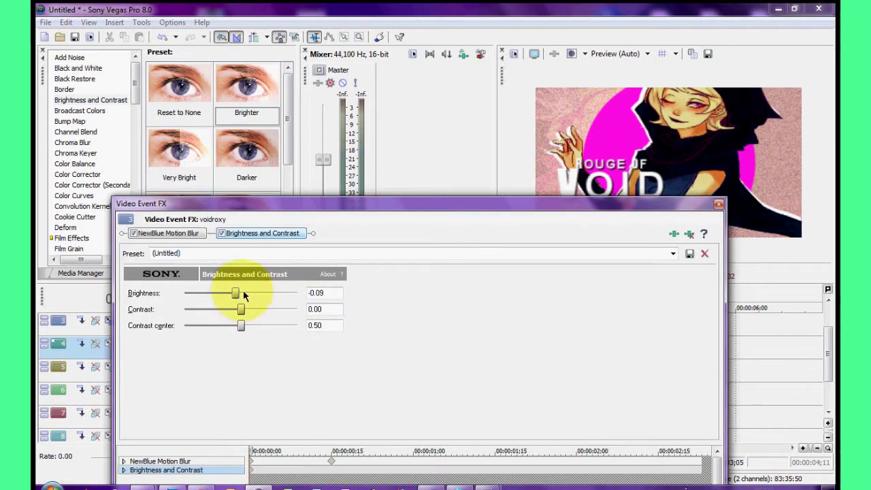
{"action": "left_click_drag", "start_coordinate": [242, 309], "coordinate": [253, 309]}
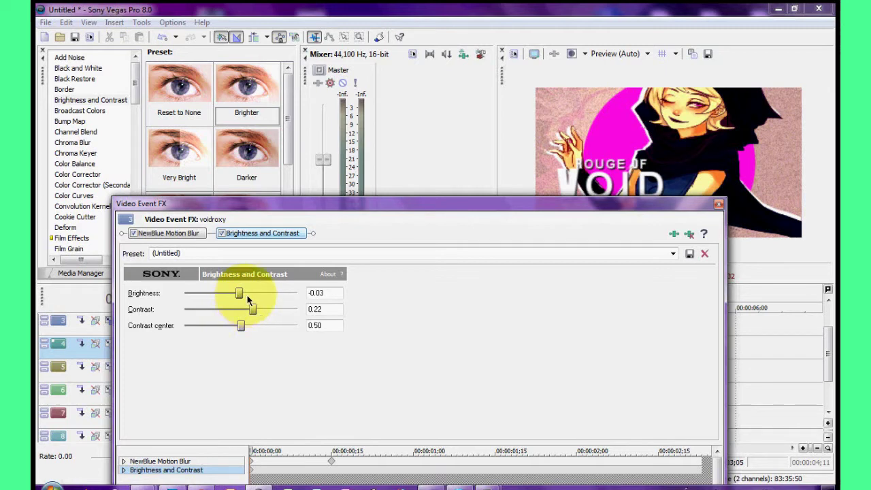
{"action": "left_click_drag", "start_coordinate": [242, 299], "coordinate": [248, 300]}
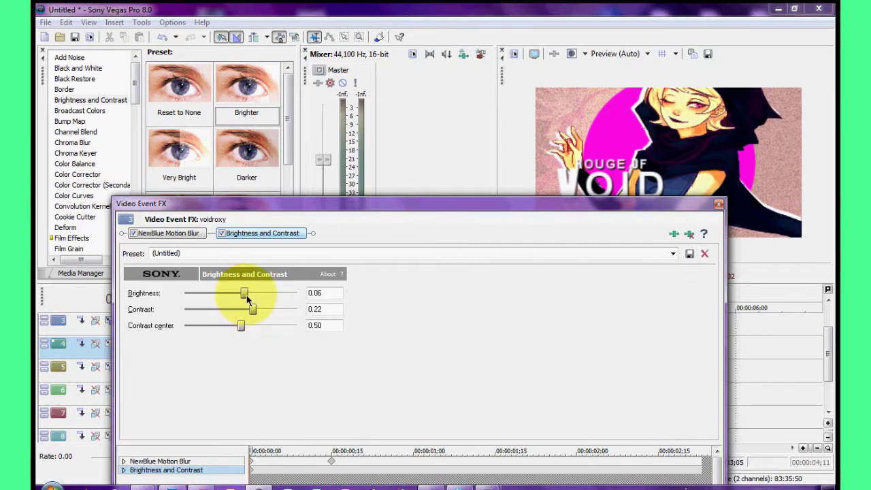
{"action": "left_click_drag", "start_coordinate": [247, 300], "coordinate": [245, 300]}
{"action": "left_click_drag", "start_coordinate": [666, 203], "coordinate": [610, 176]}
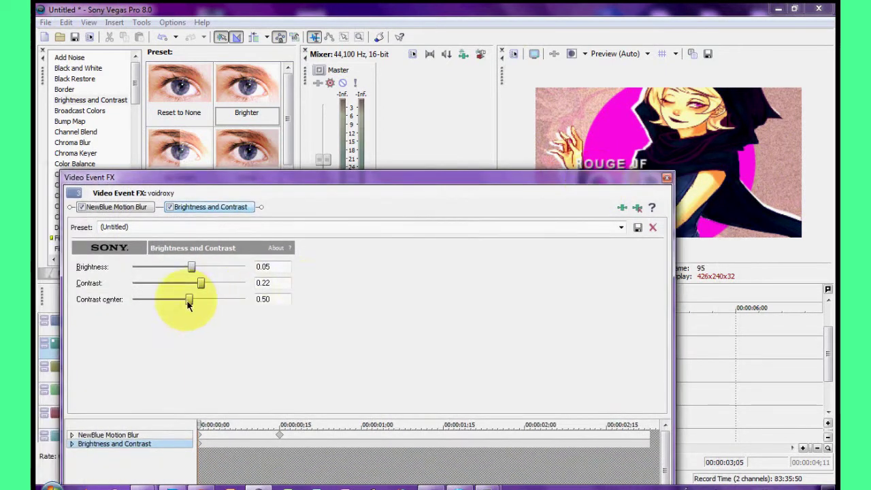
{"action": "left_click_drag", "start_coordinate": [189, 305], "coordinate": [203, 288]}
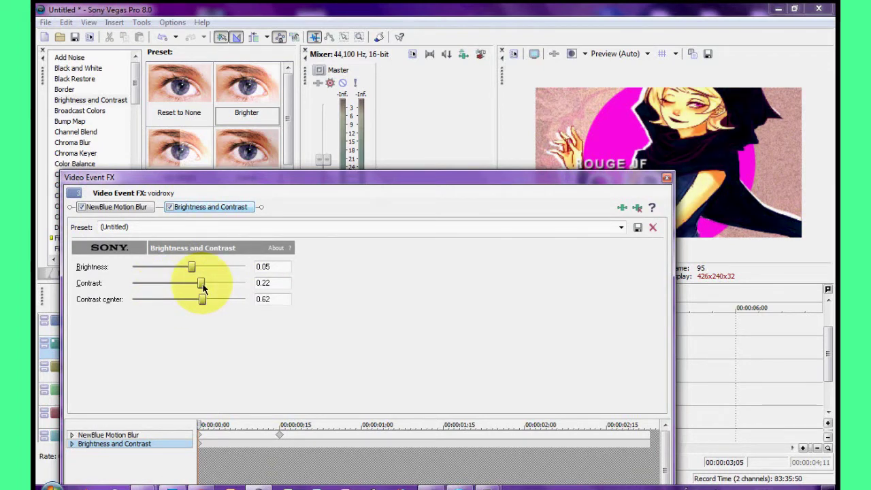
{"action": "left_click", "coordinate": [667, 179]}
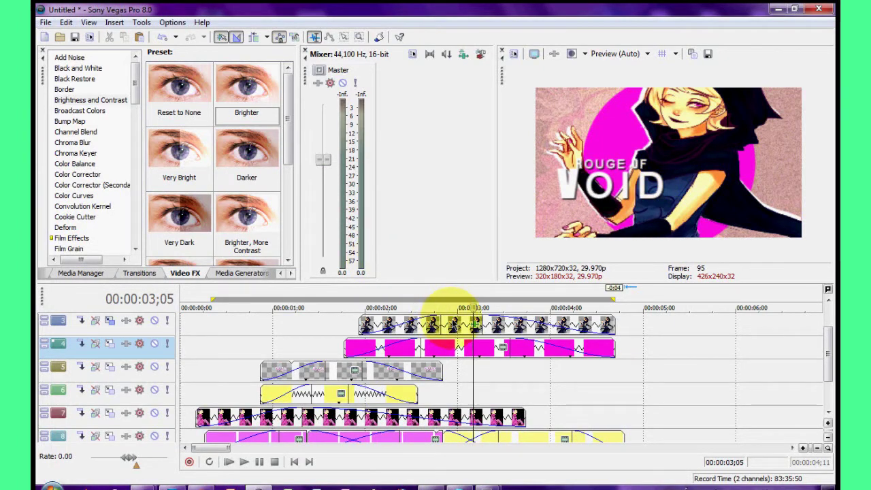
Toggle the track 3 clip's Brightness and Contrast off and on to compare.
{"action": "right_click", "coordinate": [452, 319]}
{"action": "left_click", "coordinate": [483, 104]}
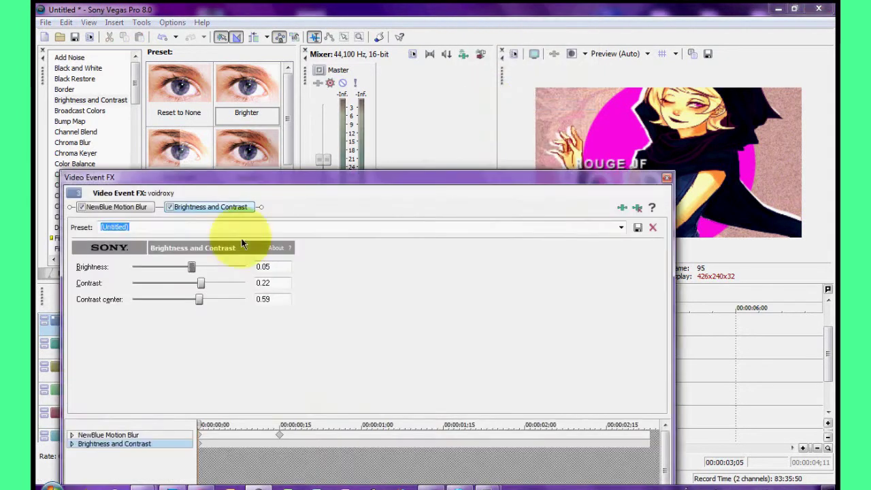
{"action": "left_click", "coordinate": [174, 209]}
{"action": "left_click", "coordinate": [174, 209]}
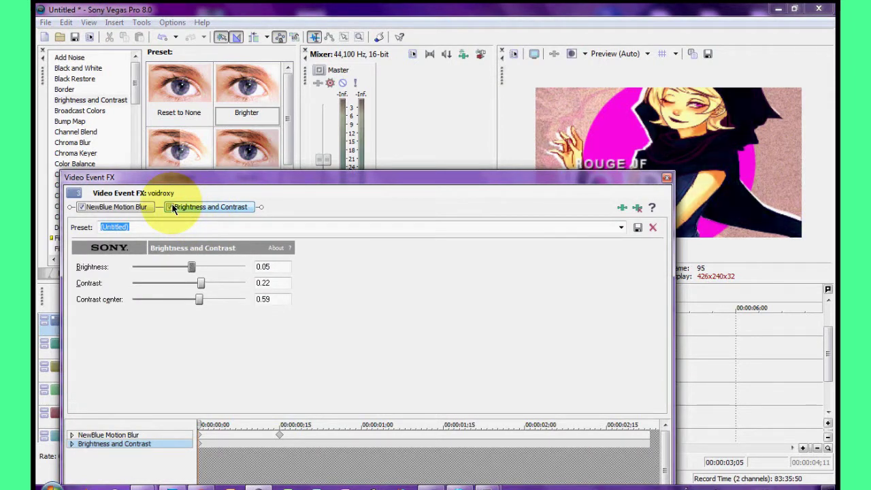
{"action": "left_click", "coordinate": [666, 178]}
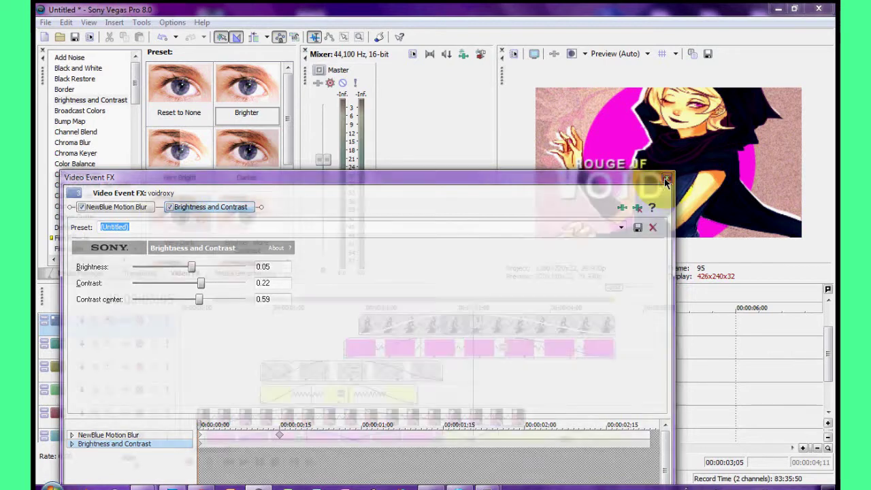
Add Brightness and Contrast to the track 7 ROXY LALONDE clip, darker with contrast 0.41.
{"action": "left_click", "coordinate": [332, 328]}
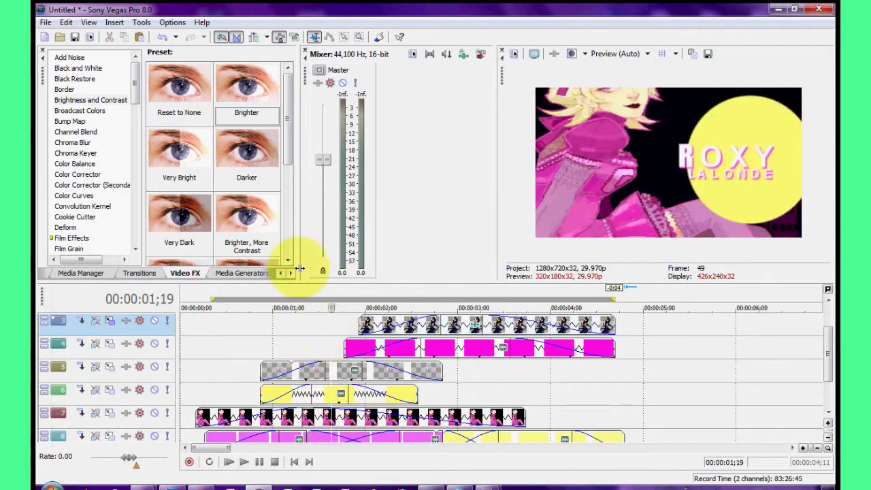
{"action": "scroll", "coordinate": [205, 170], "scroll_direction": "down", "scroll_amount": 3}
{"action": "left_click_drag", "start_coordinate": [161, 234], "coordinate": [320, 417]}
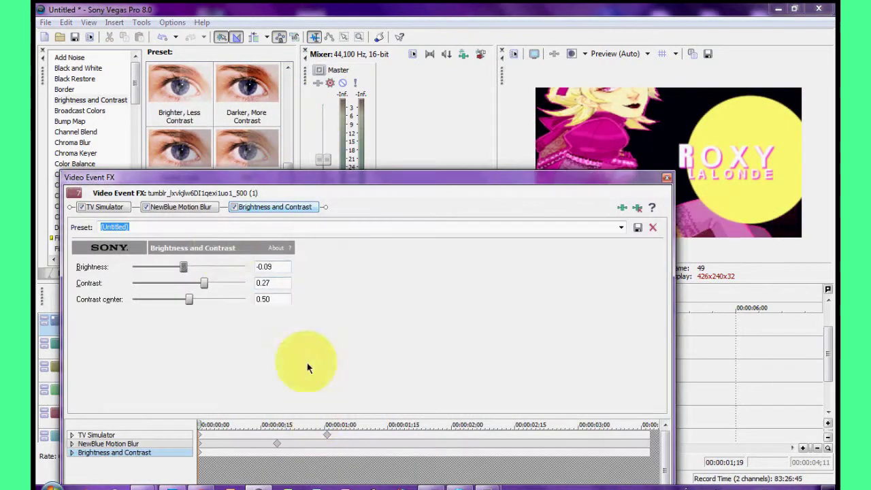
{"action": "left_click_drag", "start_coordinate": [204, 283], "coordinate": [179, 269]}
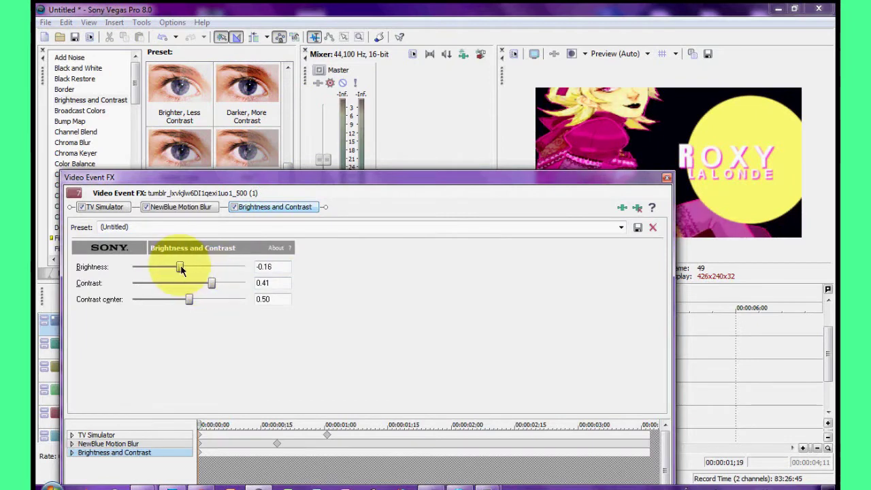
{"action": "left_click", "coordinate": [666, 178]}
Scrub the timeline from about 00:00:01;03 to preview the changes.
{"action": "left_click", "coordinate": [275, 337]}
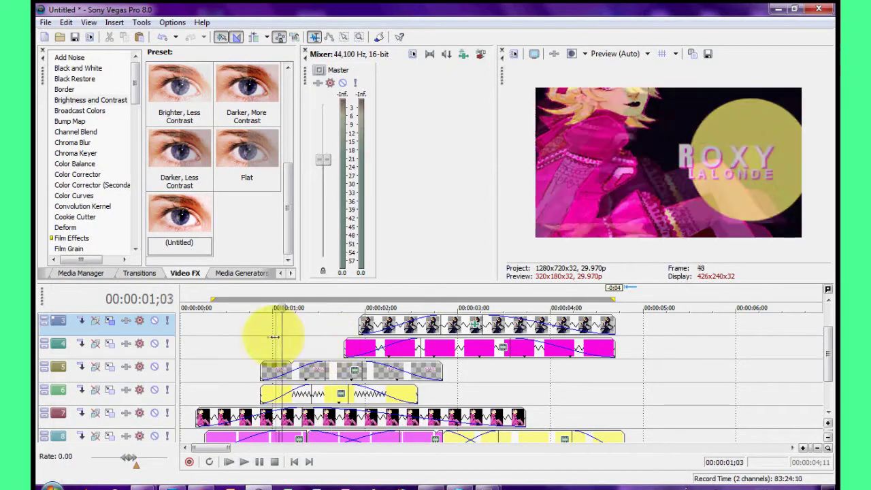
{"action": "left_click_drag", "start_coordinate": [275, 337], "coordinate": [450, 319]}
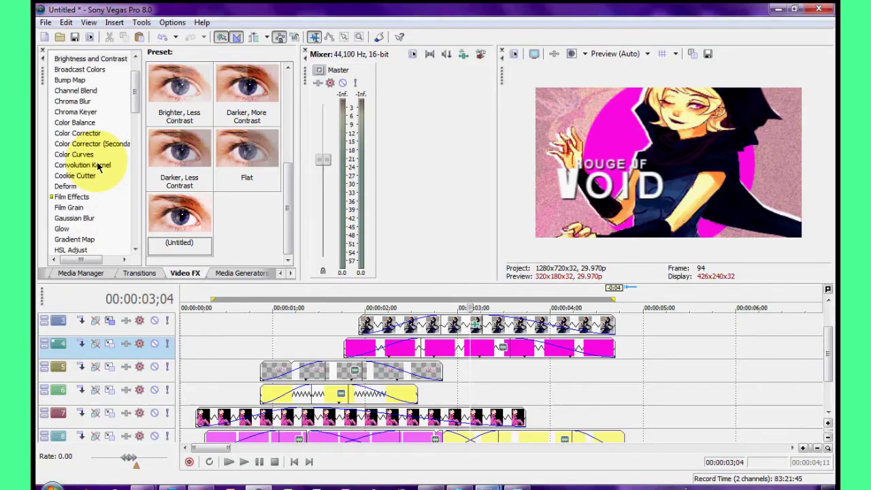
{"action": "scroll", "coordinate": [97, 167], "scroll_direction": "down", "scroll_amount": 2}
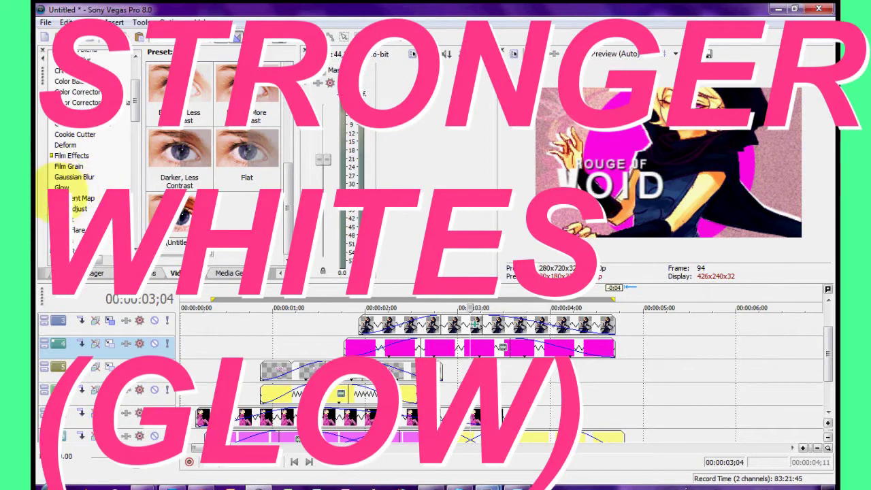
Apply White Soft Glow to the track 3 title clip: glow 0%, intensity 1.212, suppression 0.356.
{"action": "left_click", "coordinate": [62, 187]}
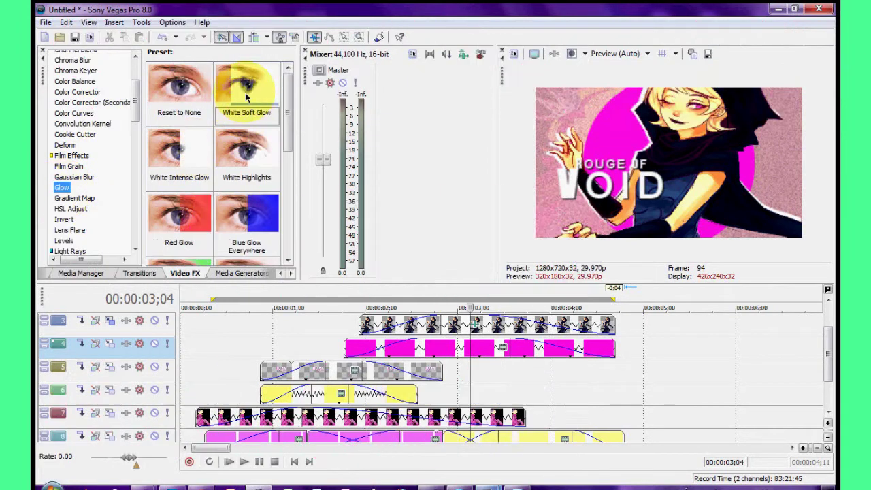
{"action": "left_click_drag", "start_coordinate": [248, 85], "coordinate": [470, 326]}
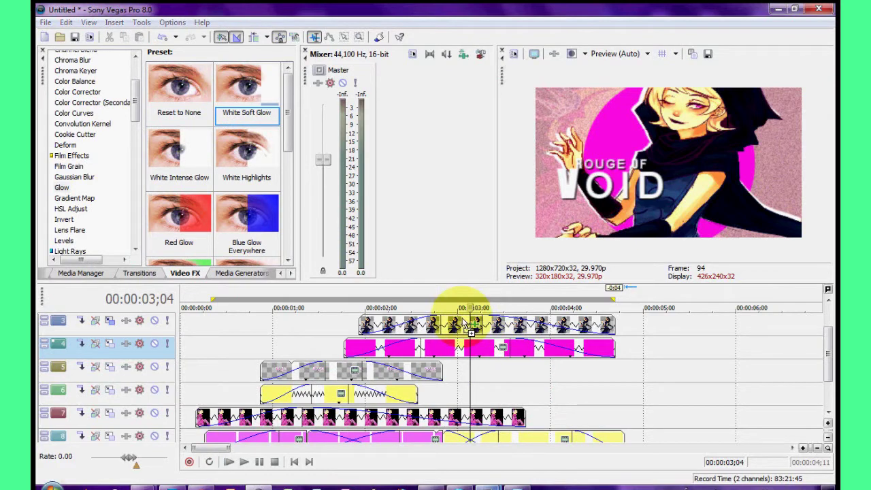
{"action": "left_click_drag", "start_coordinate": [141, 276], "coordinate": [98, 277]}
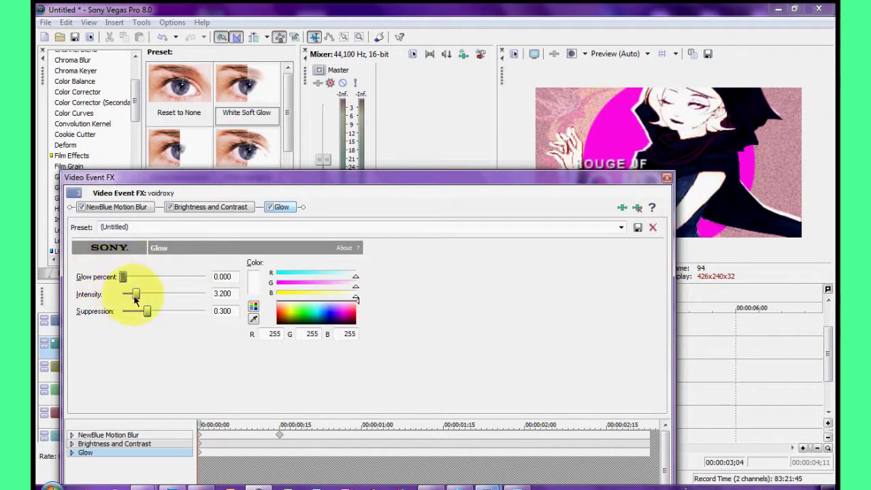
{"action": "mouse_move", "coordinate": [135, 299]}
{"action": "left_mouse_down"}
{"action": "mouse_move", "coordinate": [125, 300]}
{"action": "mouse_move", "coordinate": [175, 311]}
{"action": "mouse_move", "coordinate": [144, 311]}
{"action": "mouse_move", "coordinate": [128, 290]}
{"action": "left_mouse_up"}
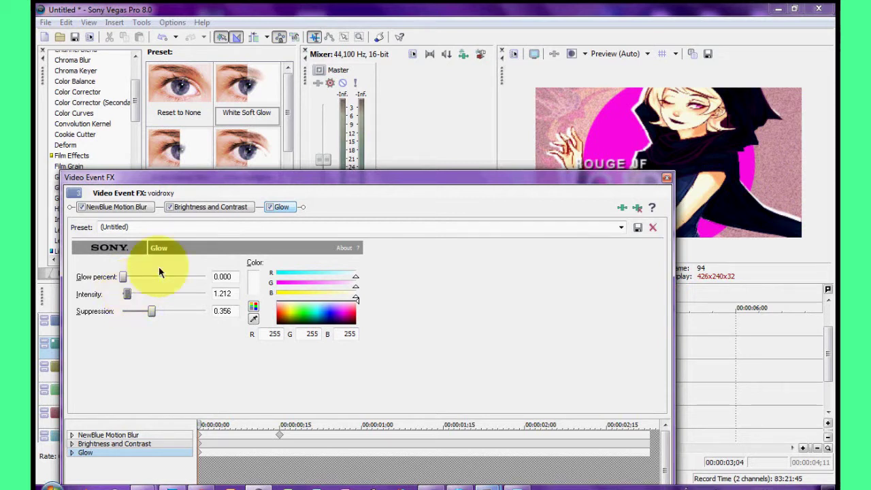
{"action": "left_click", "coordinate": [272, 212]}
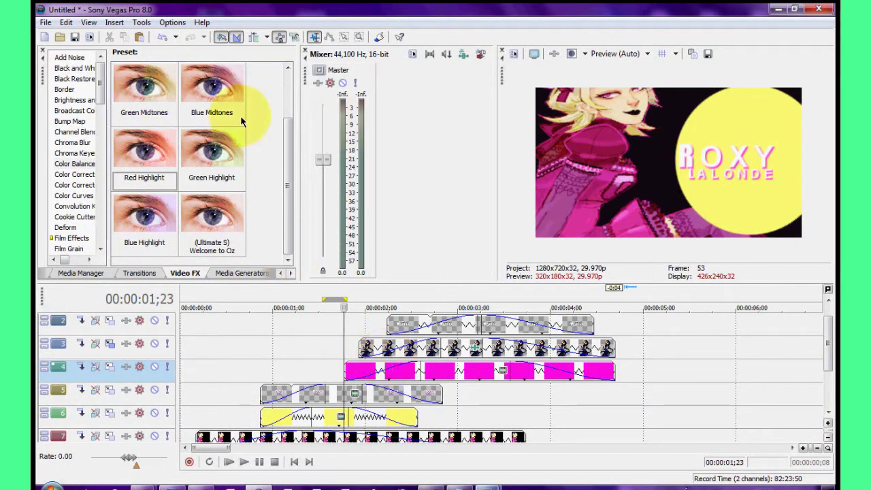
Apply Red Midtones Color Balance to the track 7 clip: Red 0.17, Green 0.0795, Blue 0.176.
{"action": "mouse_move", "coordinate": [106, 155]}
{"action": "left_mouse_down"}
{"action": "mouse_move", "coordinate": [152, 151]}
{"action": "mouse_move", "coordinate": [114, 142]}
{"action": "left_mouse_up"}
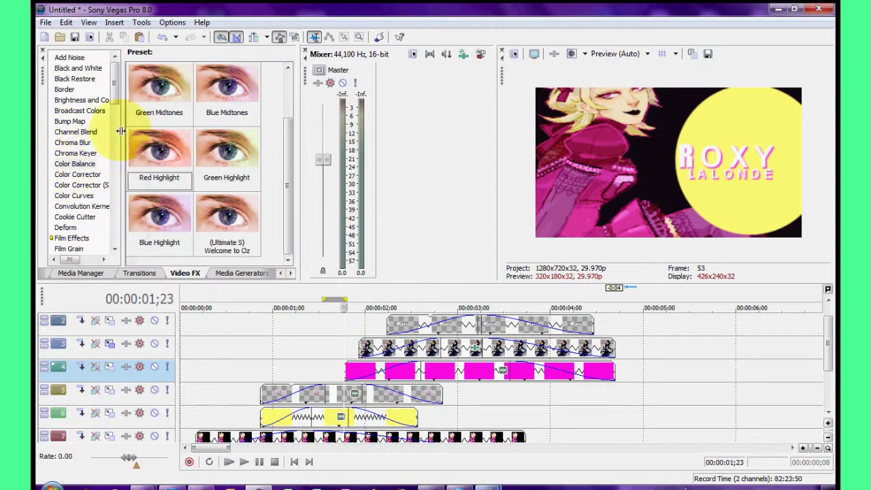
{"action": "left_click_drag", "start_coordinate": [287, 171], "coordinate": [287, 127]}
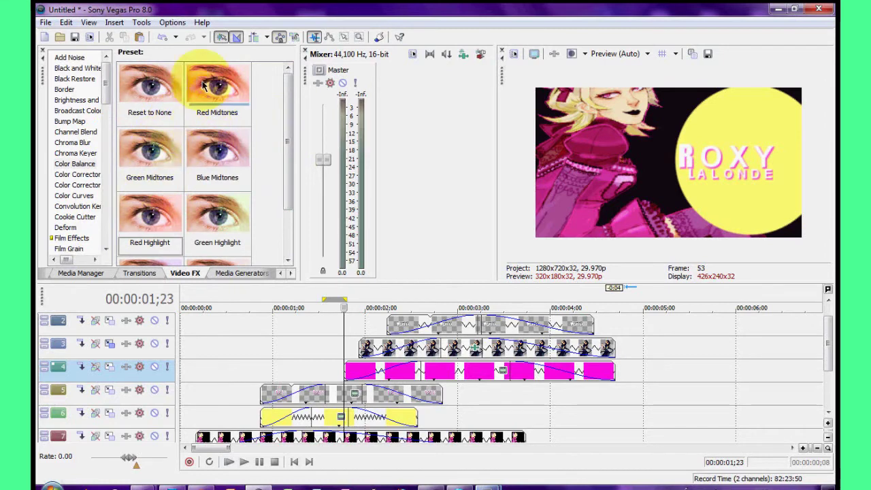
{"action": "left_click_drag", "start_coordinate": [205, 83], "coordinate": [332, 438]}
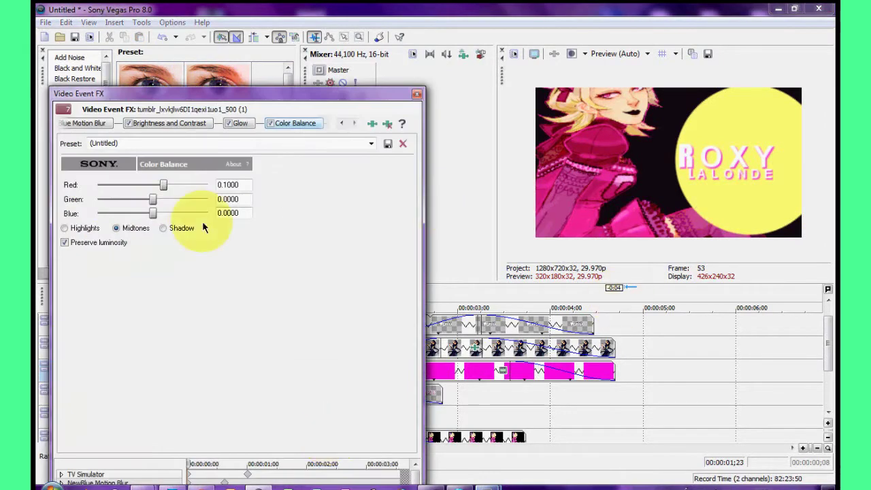
{"action": "left_click_drag", "start_coordinate": [152, 213], "coordinate": [168, 214]}
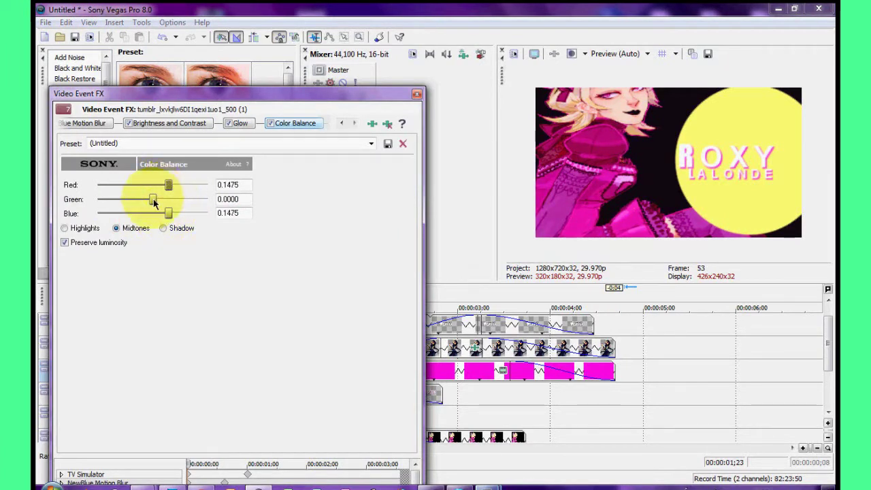
{"action": "left_click_drag", "start_coordinate": [156, 201], "coordinate": [163, 204]}
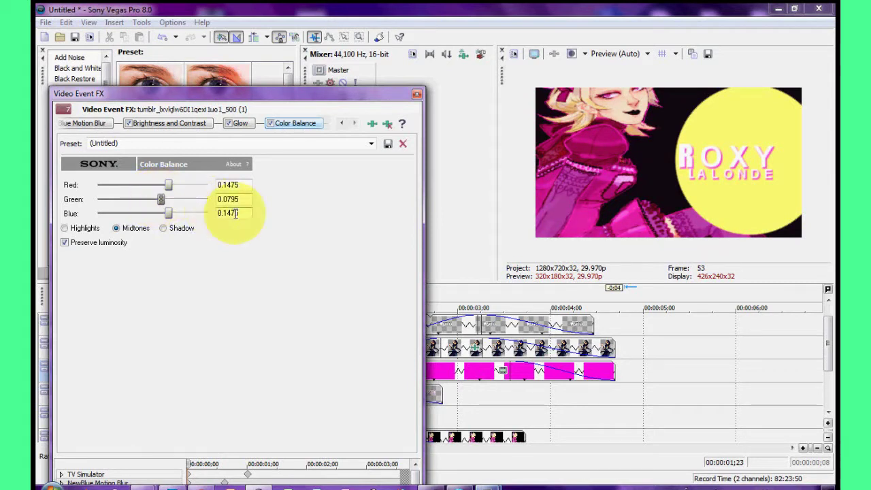
{"action": "left_click_drag", "start_coordinate": [171, 213], "coordinate": [173, 213]}
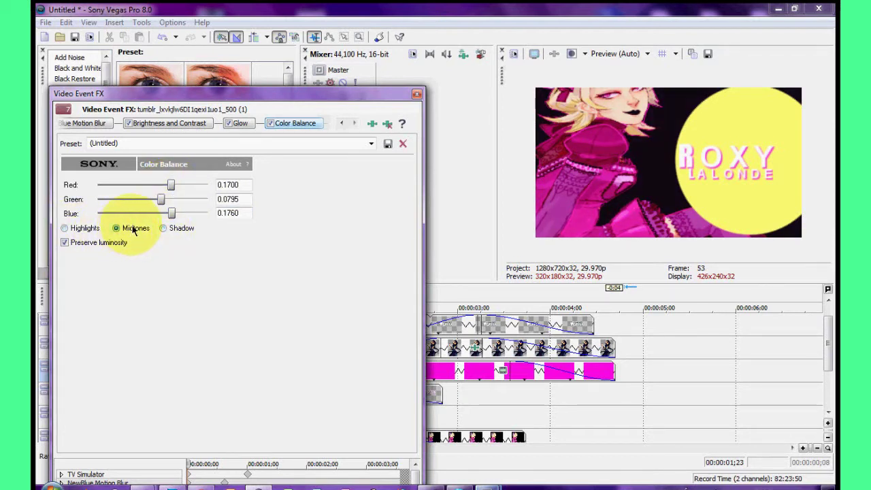
Compare with Preserve luminosity off and on, then order Color Balance before Glow.
{"action": "left_click", "coordinate": [106, 243]}
{"action": "left_click", "coordinate": [107, 243]}
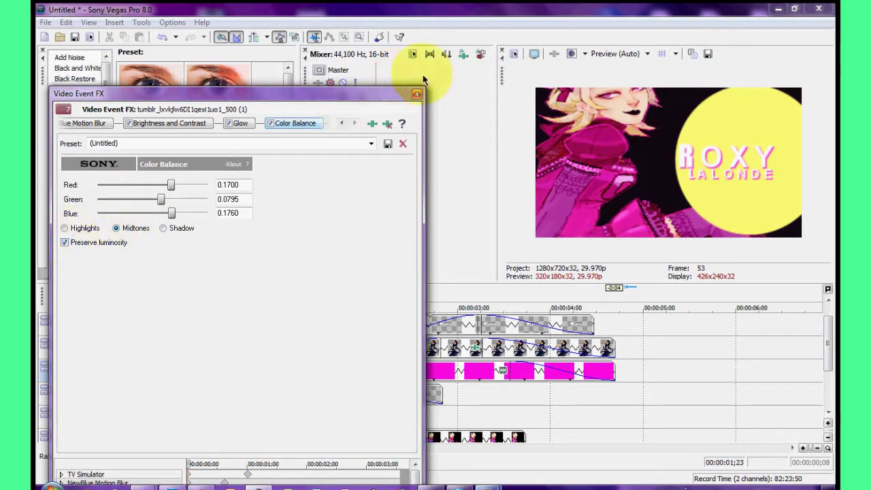
{"action": "left_click_drag", "start_coordinate": [295, 123], "coordinate": [223, 130]}
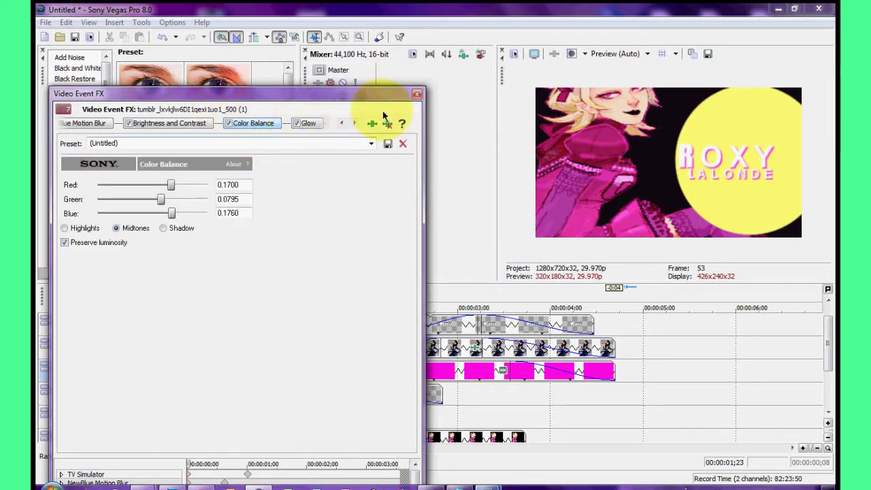
{"action": "left_click", "coordinate": [418, 96]}
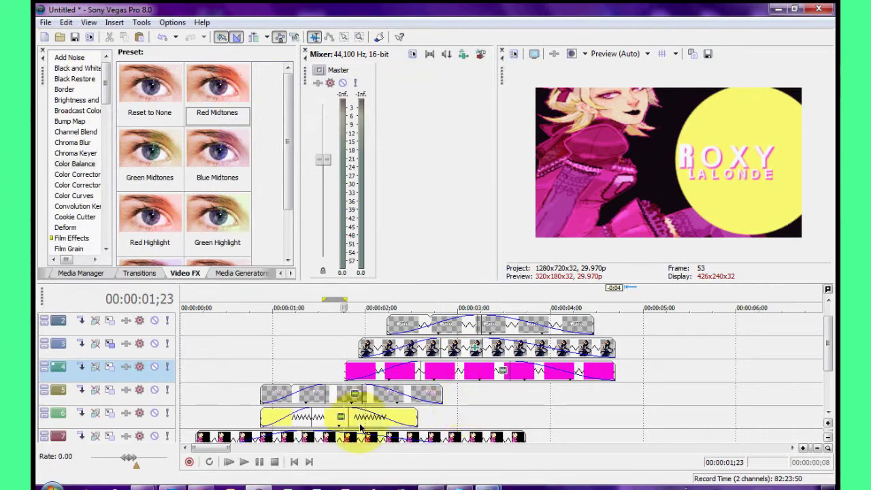
Apply the Red Midtones grade to the VOID clip, with Color Balance placed ahead of Glow.
{"action": "right_click", "coordinate": [325, 438]}
{"action": "left_click", "coordinate": [364, 223]}
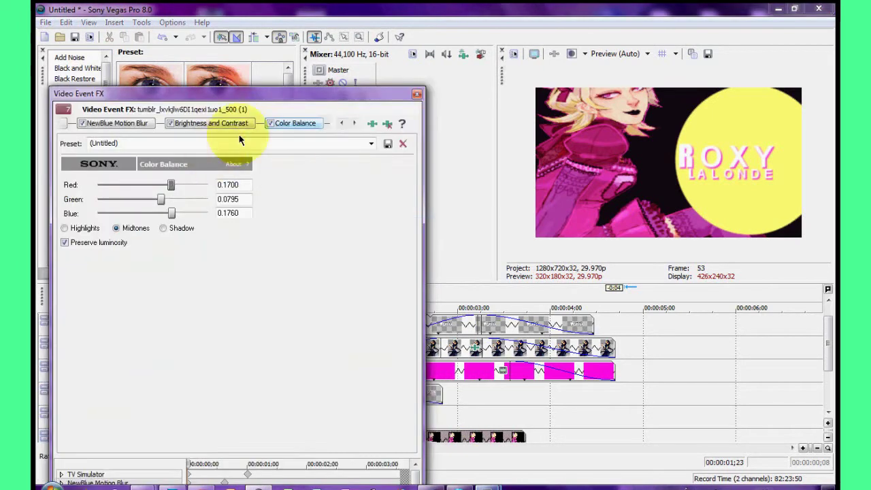
{"action": "left_click", "coordinate": [418, 96]}
{"action": "left_click", "coordinate": [468, 410]}
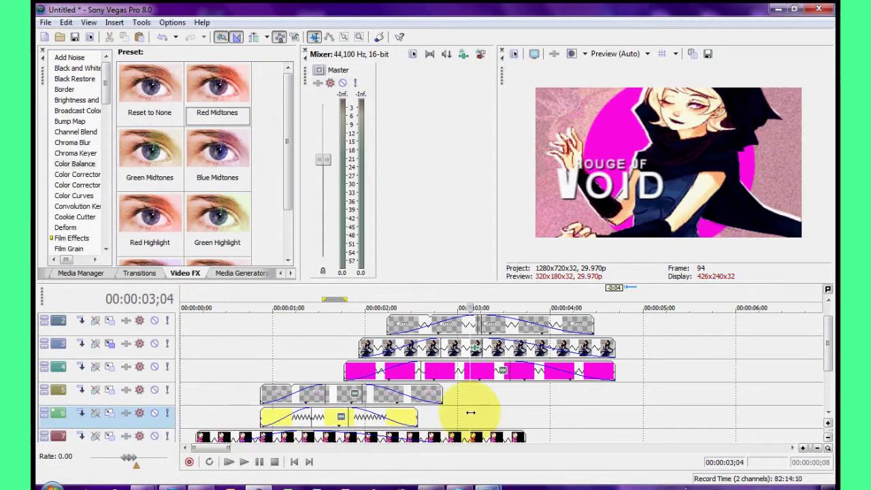
{"action": "left_click_drag", "start_coordinate": [218, 96], "coordinate": [462, 357]}
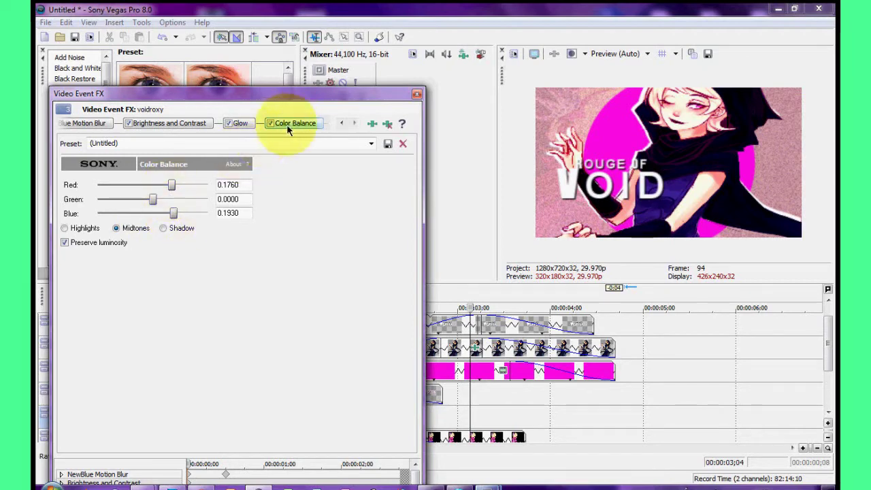
{"action": "left_click_drag", "start_coordinate": [286, 125], "coordinate": [238, 130]}
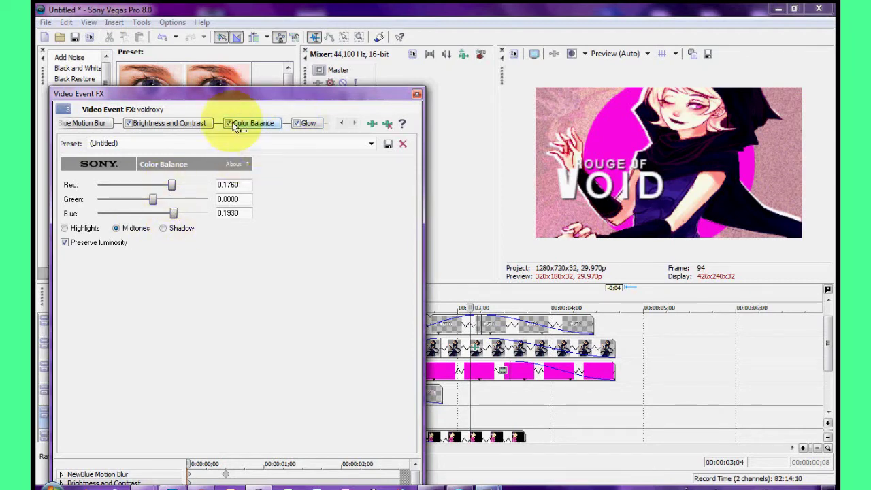
{"action": "left_click", "coordinate": [417, 94]}
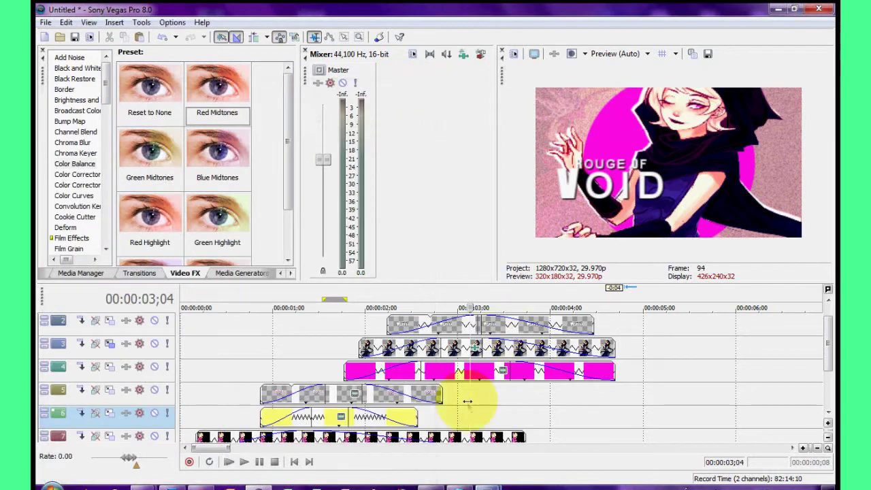
Return to the ROXY title frame and play back both graded clips.
{"action": "left_click_drag", "start_coordinate": [469, 399], "coordinate": [355, 394]}
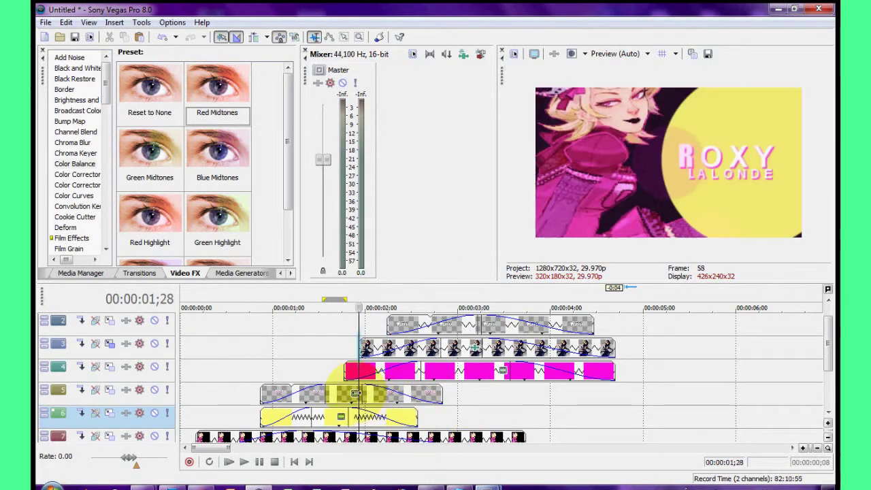
{"action": "key", "text": "space"}
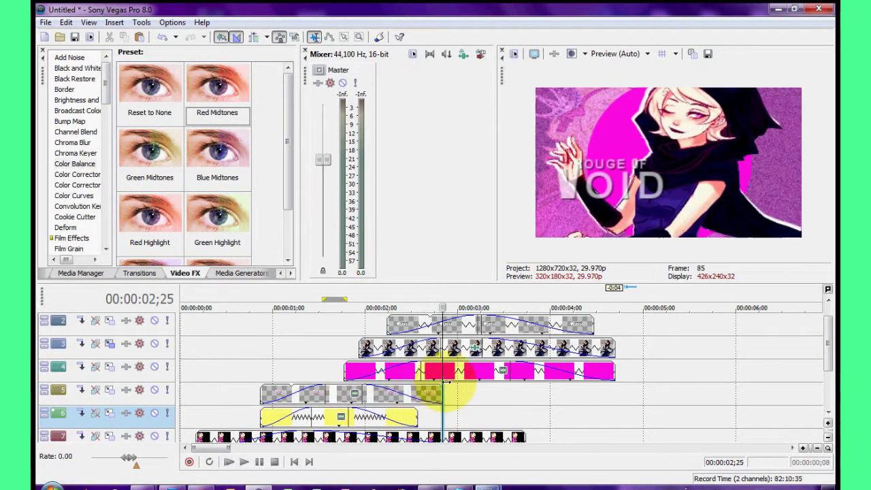
{"action": "left_click", "coordinate": [326, 440]}
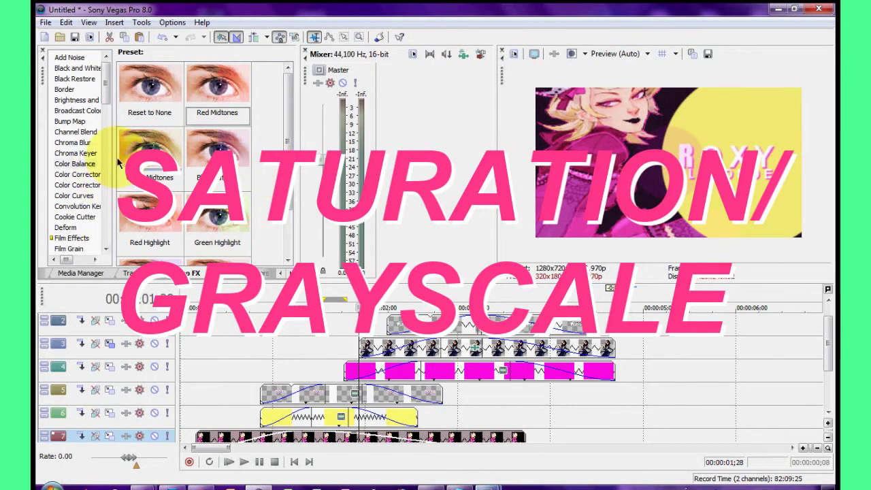
Apply the HSL Adjust Saturation and Luminance Boost preset to ROXY: saturation 2.00, luminance 1.02.
{"action": "left_click_drag", "start_coordinate": [117, 164], "coordinate": [204, 154]}
{"action": "scroll", "coordinate": [117, 140], "scroll_direction": "down", "scroll_amount": 4}
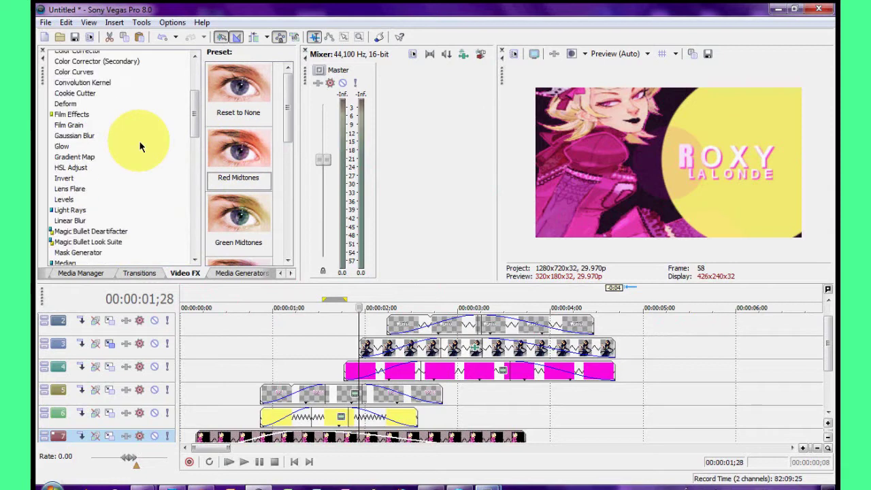
{"action": "key", "text": "Down"}
{"action": "key", "text": "Down"}
{"action": "key", "text": "Down"}
{"action": "left_click_drag", "start_coordinate": [202, 132], "coordinate": [127, 135]}
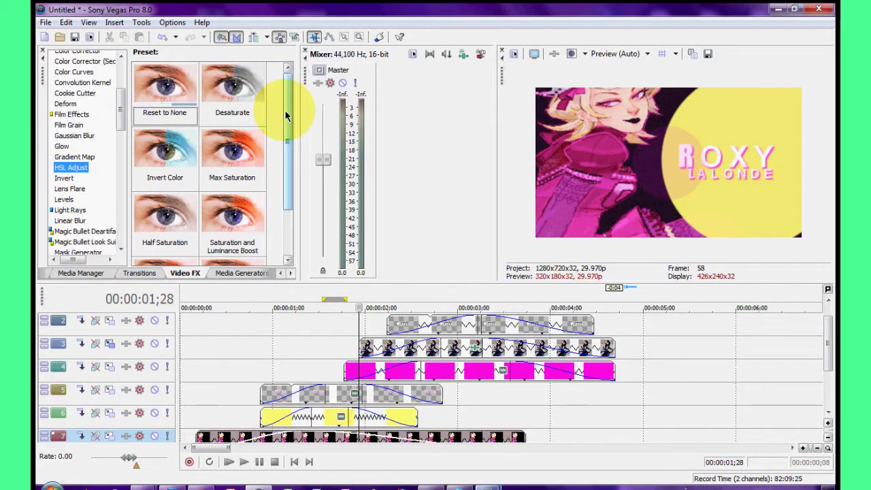
{"action": "scroll", "coordinate": [285, 108], "scroll_direction": "down", "scroll_amount": 2}
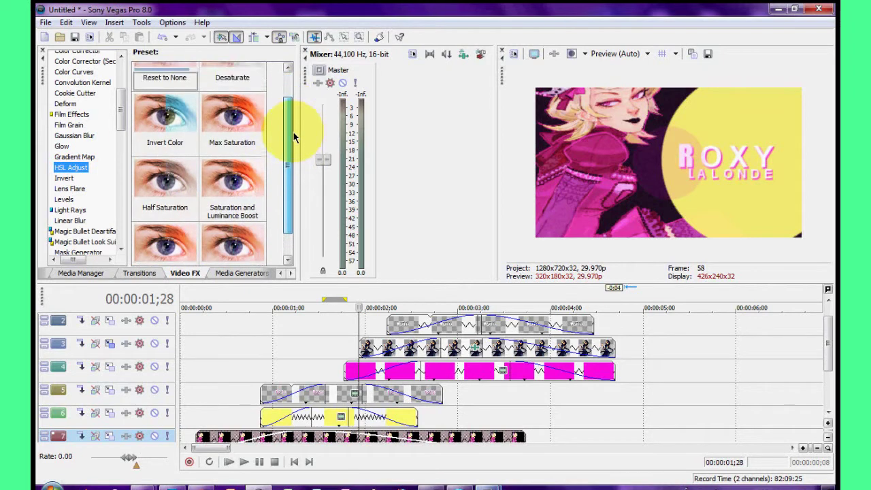
{"action": "left_click_drag", "start_coordinate": [244, 159], "coordinate": [318, 437]}
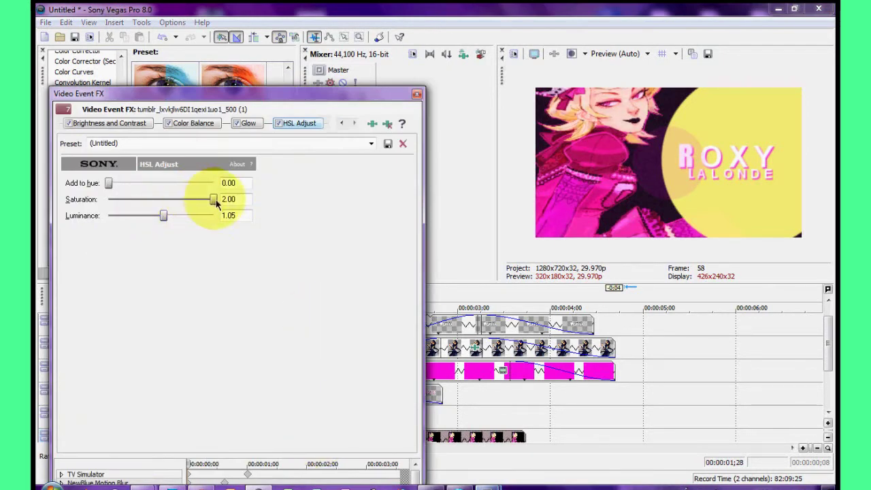
{"action": "left_click_drag", "start_coordinate": [215, 199], "coordinate": [280, 192]}
{"action": "left_click_drag", "start_coordinate": [164, 216], "coordinate": [161, 215]}
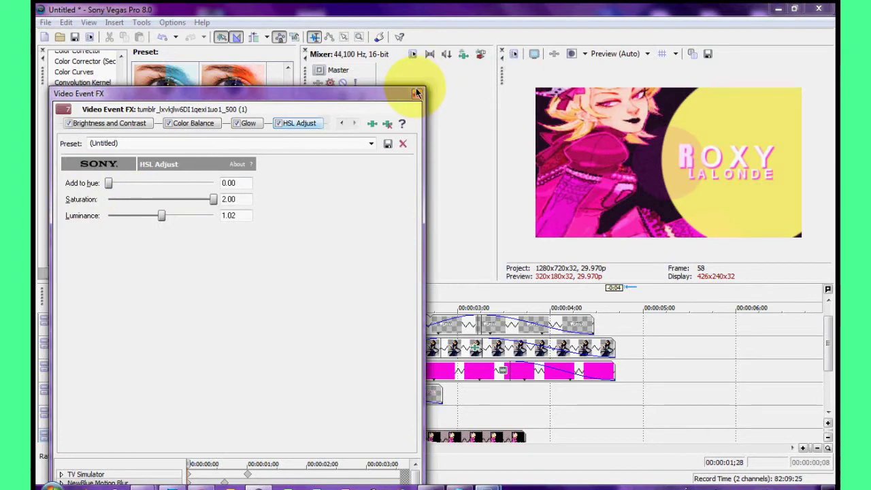
{"action": "left_click", "coordinate": [416, 93]}
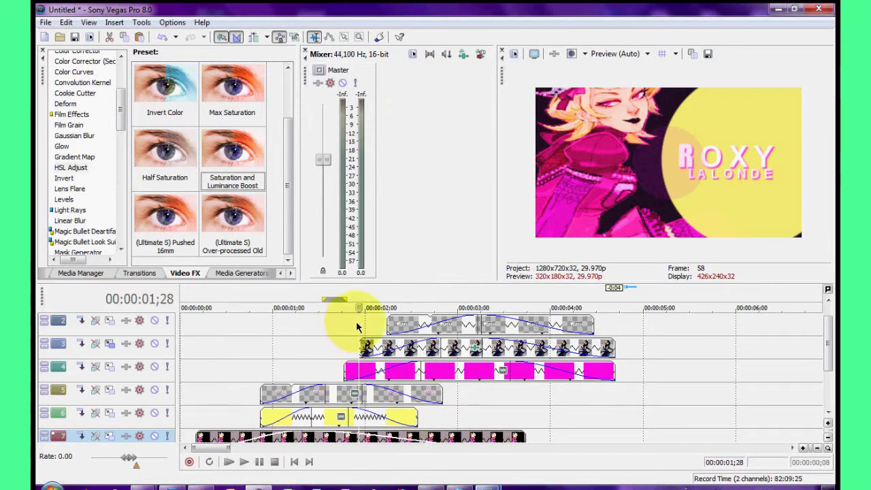
Keyframe the VOID clip's HSL saturation from 0.00 at its start up to 1.30 about a second in.
{"action": "left_click_drag", "start_coordinate": [367, 321], "coordinate": [464, 321]}
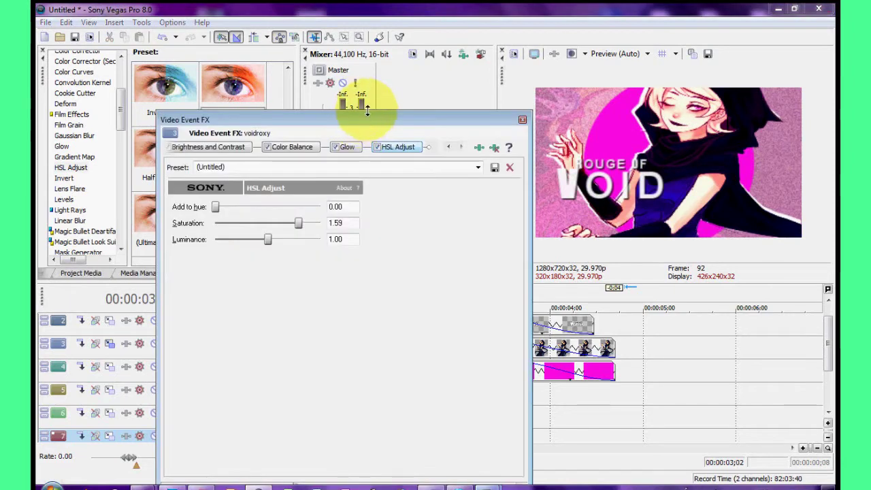
{"action": "left_click_drag", "start_coordinate": [361, 114], "coordinate": [351, 175]}
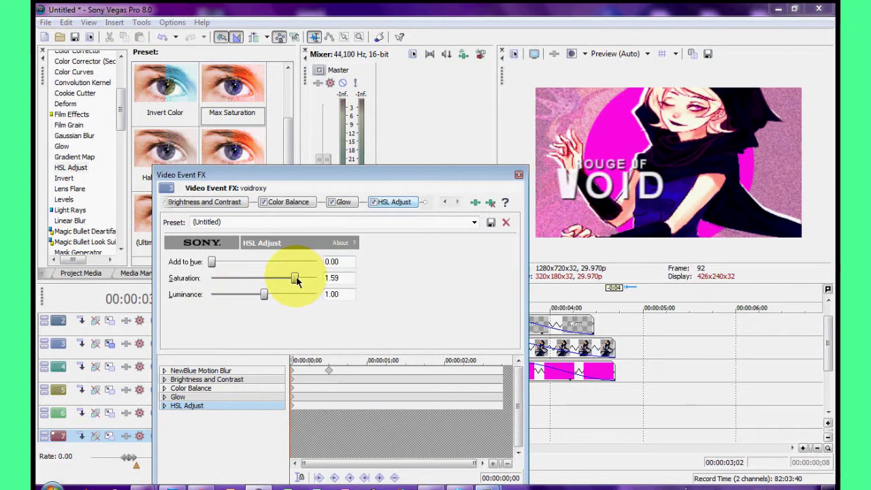
{"action": "left_click_drag", "start_coordinate": [296, 282], "coordinate": [147, 280]}
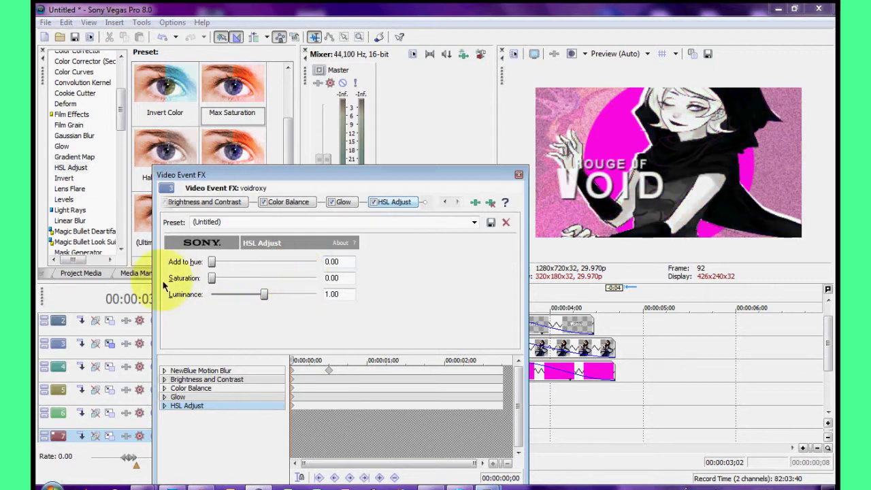
{"action": "left_click", "coordinate": [324, 407]}
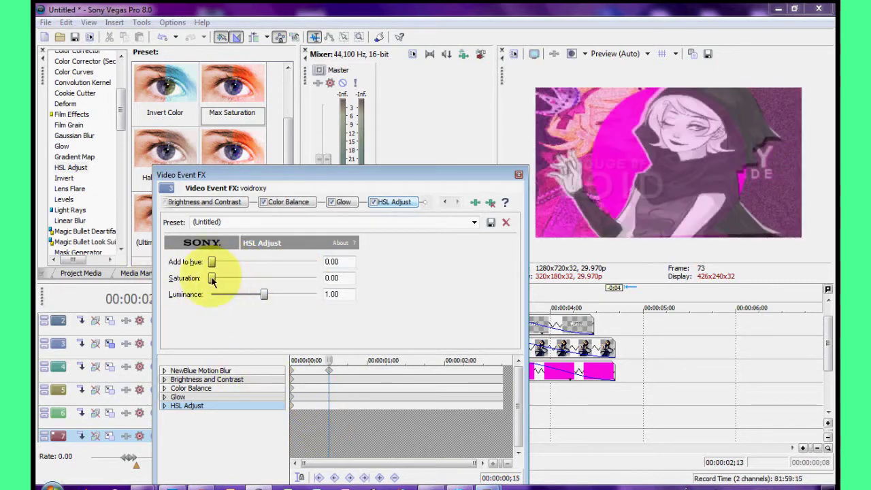
{"action": "left_click_drag", "start_coordinate": [246, 279], "coordinate": [193, 288]}
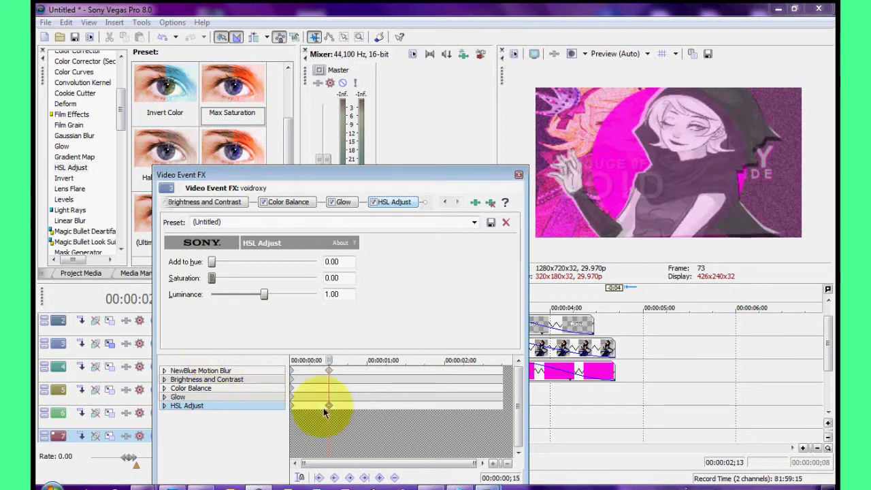
{"action": "left_click", "coordinate": [383, 361]}
{"action": "left_click_drag", "start_coordinate": [383, 361], "coordinate": [375, 361]}
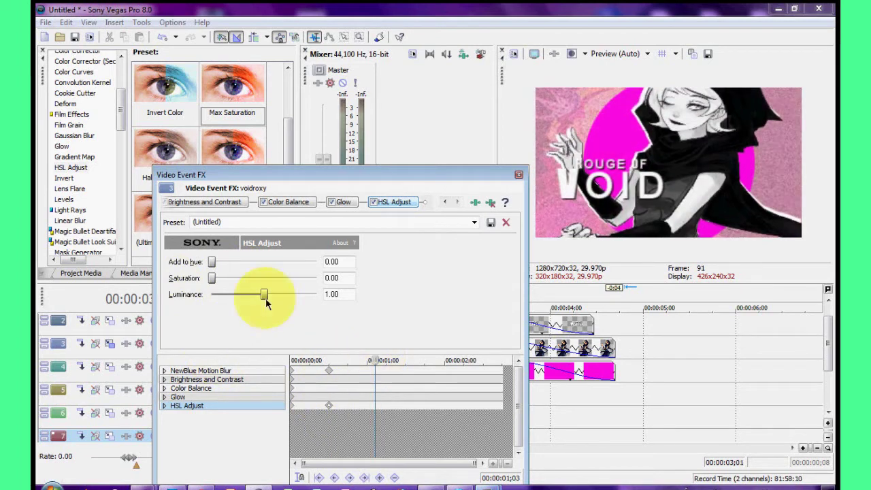
{"action": "left_click_drag", "start_coordinate": [211, 278], "coordinate": [292, 276]}
{"action": "left_click_drag", "start_coordinate": [370, 360], "coordinate": [396, 360]}
Apply the Max Saturation HSL Adjust preset to the track 7 clip at frame 26.
{"action": "left_click", "coordinate": [519, 175]}
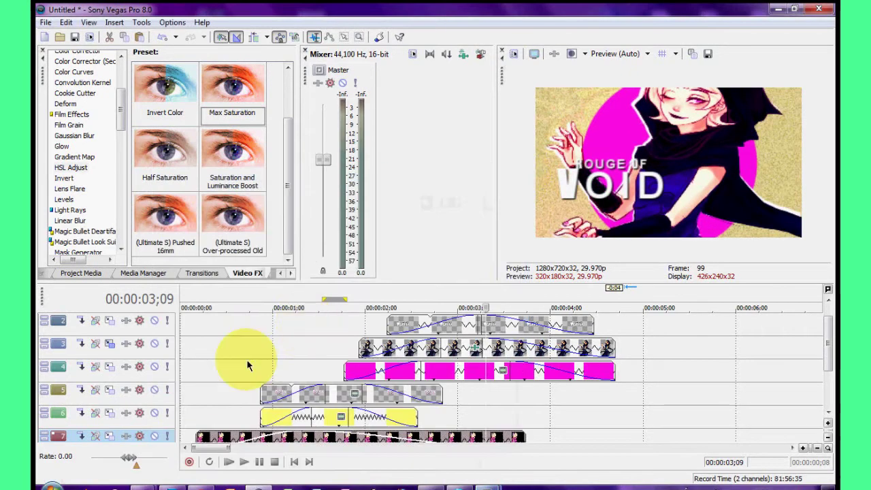
{"action": "left_click", "coordinate": [232, 354]}
{"action": "left_click", "coordinate": [260, 354]}
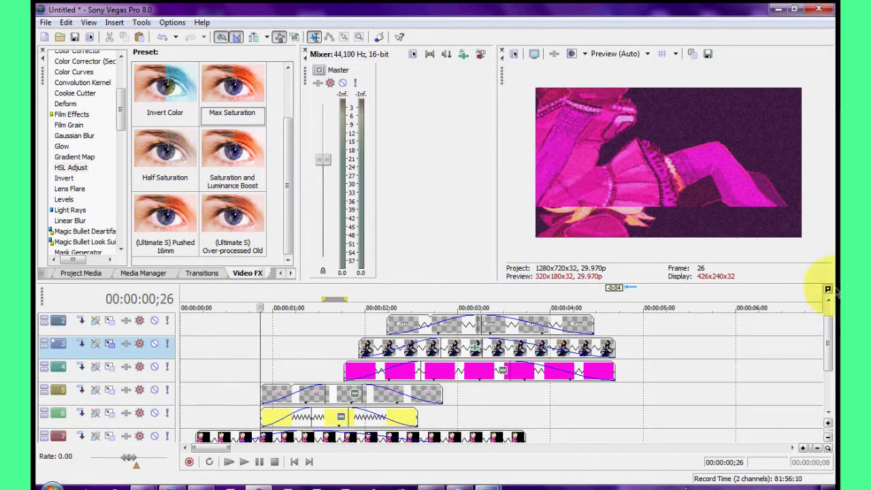
{"action": "left_click_drag", "start_coordinate": [836, 328], "coordinate": [836, 350]}
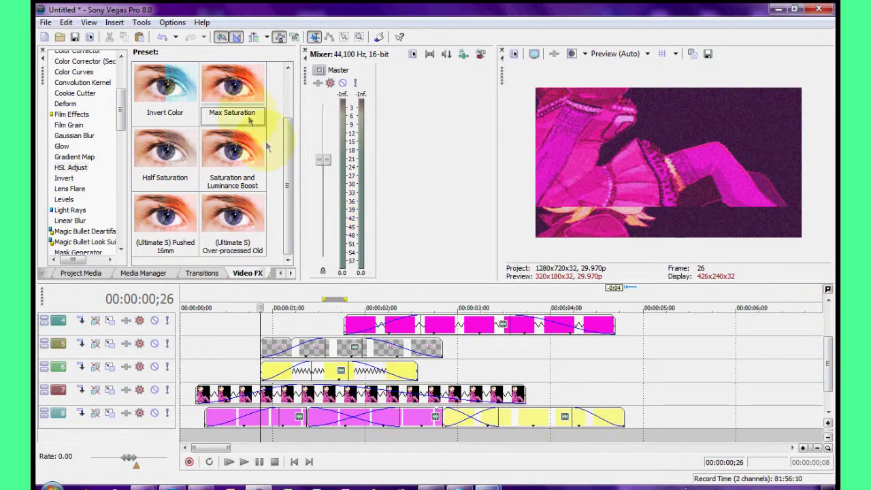
{"action": "left_click_drag", "start_coordinate": [244, 100], "coordinate": [278, 401]}
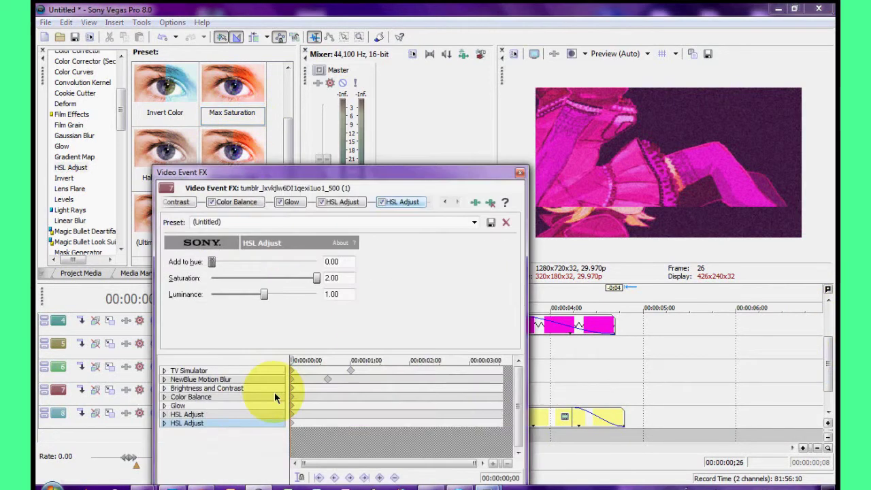
Keyframe its saturation at 0.00 on frame 32 and 0.98 on frame 43.
{"action": "left_click_drag", "start_coordinate": [318, 285], "coordinate": [213, 281]}
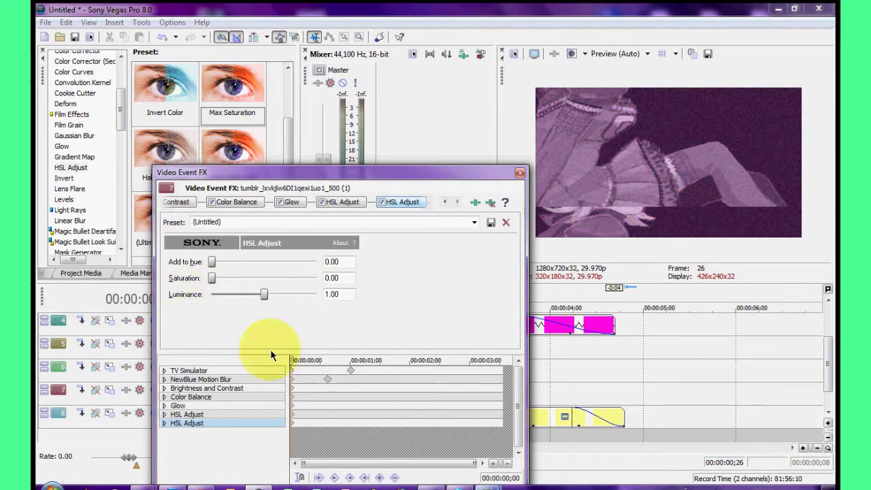
{"action": "left_click_drag", "start_coordinate": [291, 359], "coordinate": [344, 357]}
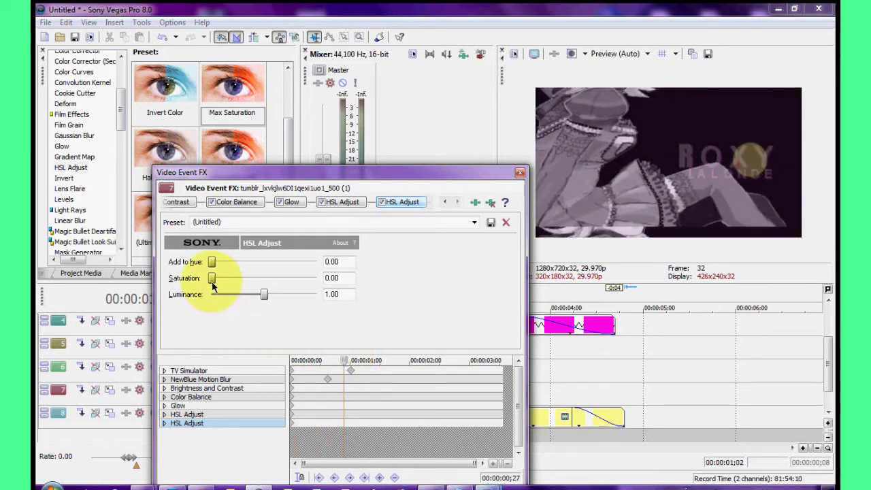
{"action": "left_click_drag", "start_coordinate": [212, 278], "coordinate": [191, 295]}
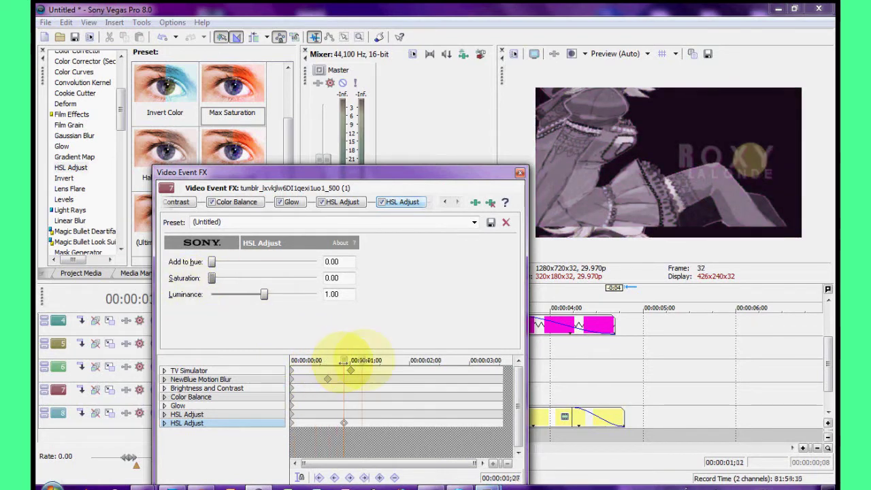
{"action": "left_click_drag", "start_coordinate": [346, 360], "coordinate": [366, 360]}
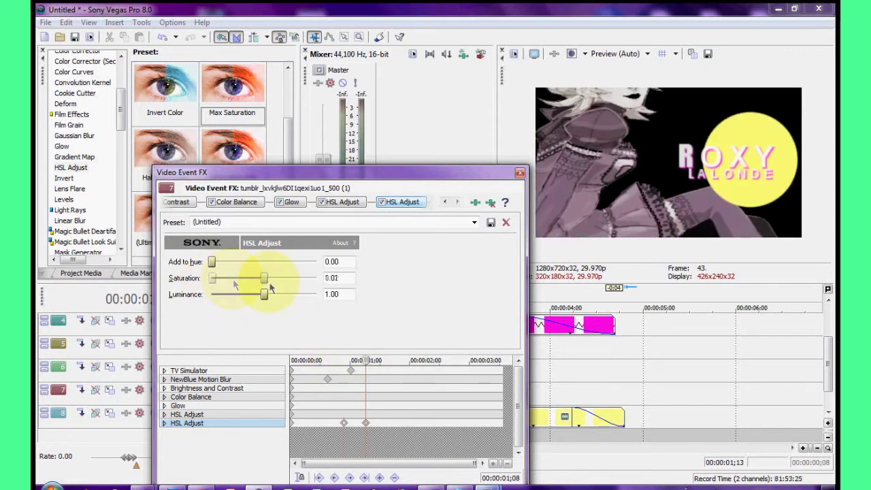
{"action": "left_click_drag", "start_coordinate": [270, 287], "coordinate": [275, 286]}
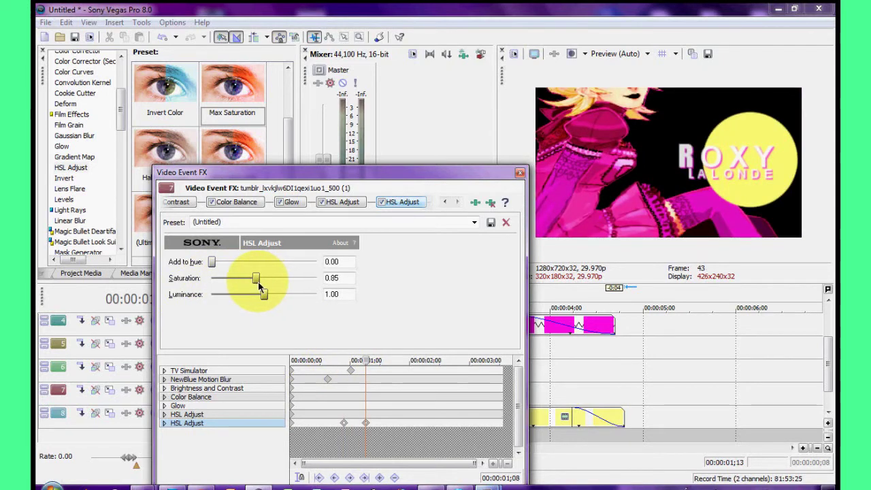
{"action": "left_click_drag", "start_coordinate": [259, 282], "coordinate": [265, 281]}
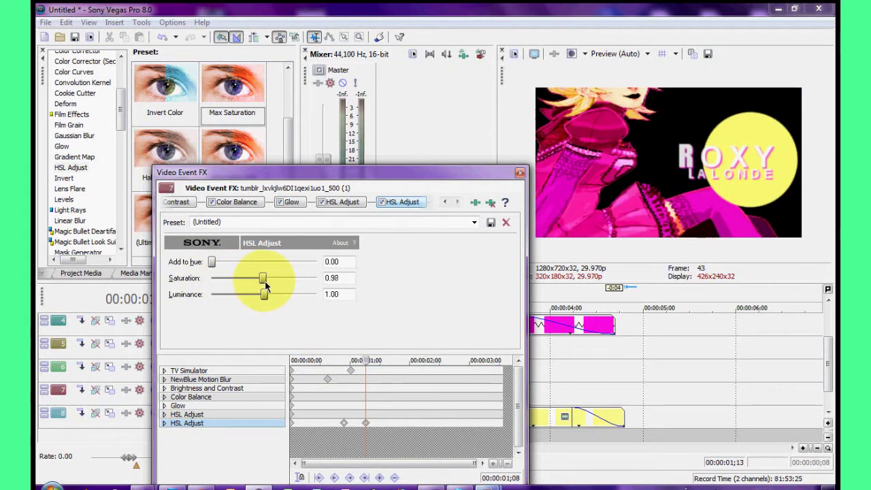
{"action": "left_click", "coordinate": [520, 175]}
{"action": "left_click_drag", "start_coordinate": [315, 323], "coordinate": [232, 336]}
Play the title twice to review the grayscale-to-colour fade.
{"action": "left_click", "coordinate": [244, 464]}
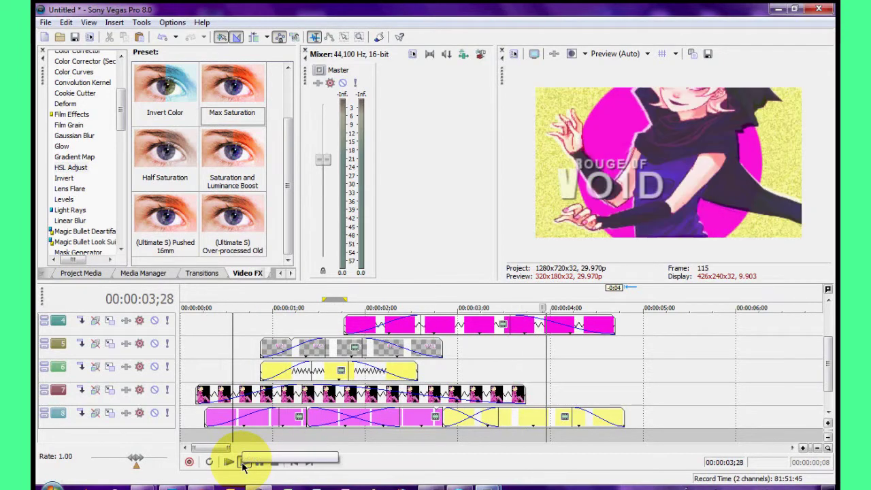
{"action": "left_click", "coordinate": [244, 464]}
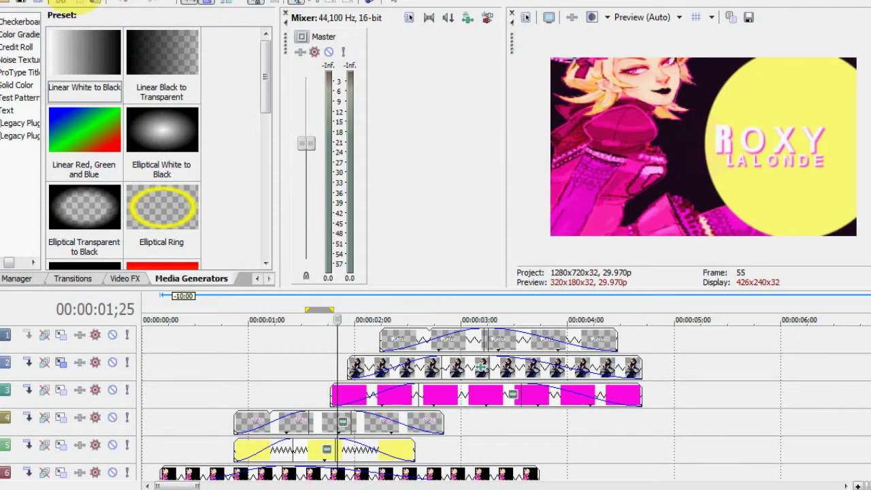
{"action": "left_click", "coordinate": [65, 1]}
Add a new top video track holding the Linear White to Black Color Gradient.
{"action": "left_click", "coordinate": [54, 46]}
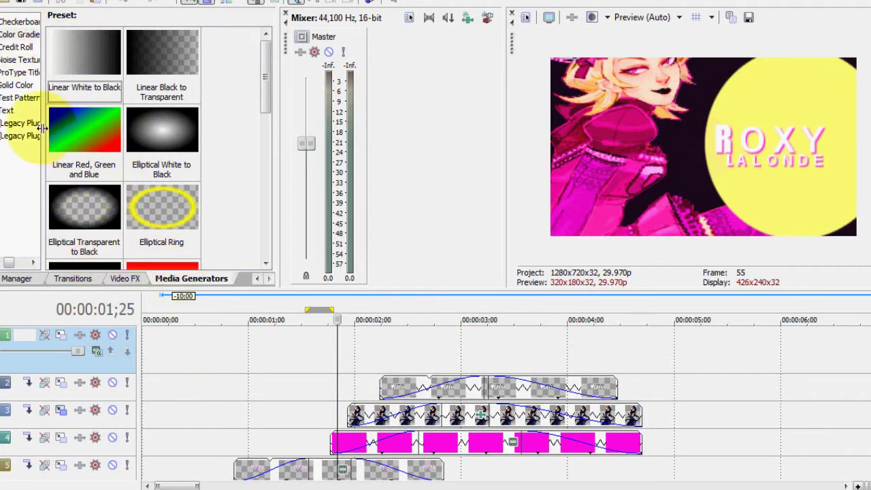
{"action": "left_click_drag", "start_coordinate": [43, 133], "coordinate": [82, 133]}
{"action": "left_click_drag", "start_coordinate": [124, 55], "coordinate": [232, 354]}
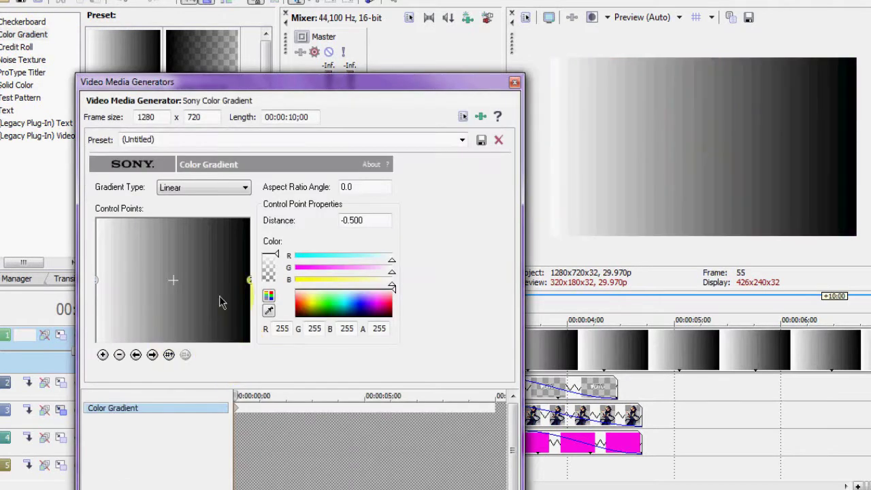
Set the gradient's control points to grey 87 on the right and grey 195 on the left.
{"action": "left_click", "coordinate": [248, 281]}
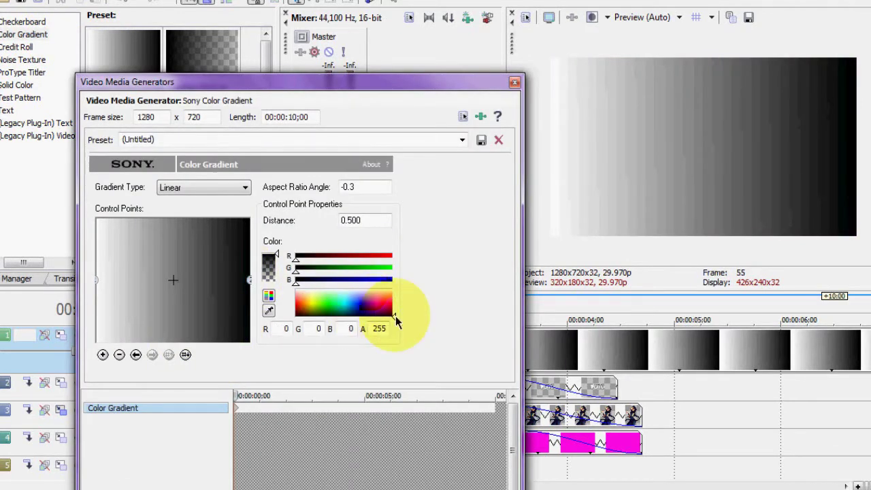
{"action": "left_click_drag", "start_coordinate": [398, 301], "coordinate": [396, 310]}
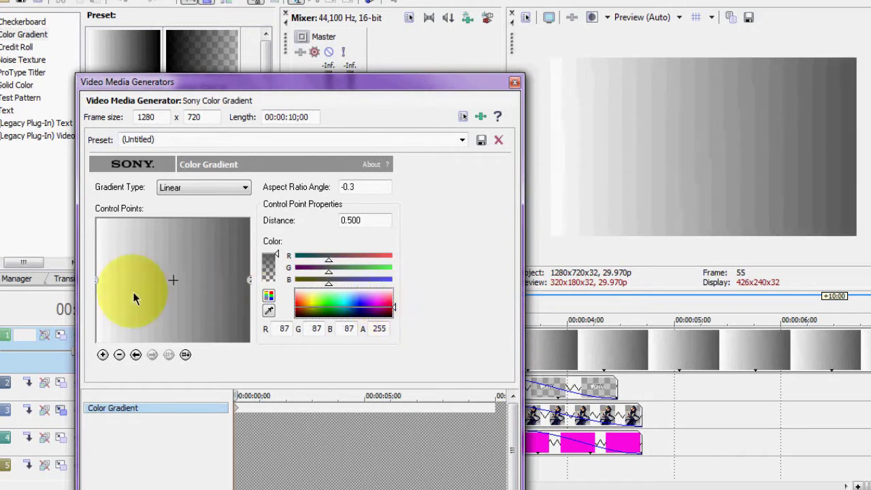
{"action": "left_click", "coordinate": [96, 280]}
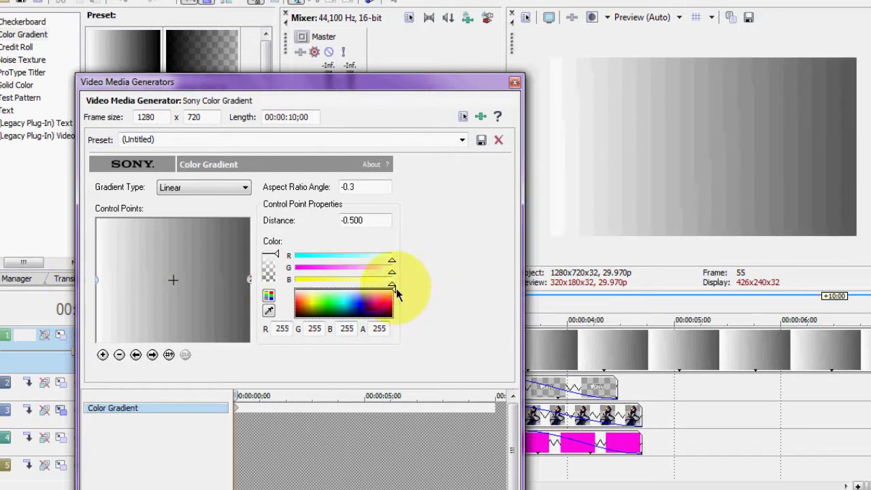
{"action": "mouse_move", "coordinate": [396, 305]}
{"action": "left_mouse_down"}
{"action": "mouse_move", "coordinate": [395, 293]}
{"action": "mouse_move", "coordinate": [397, 305]}
{"action": "left_mouse_up"}
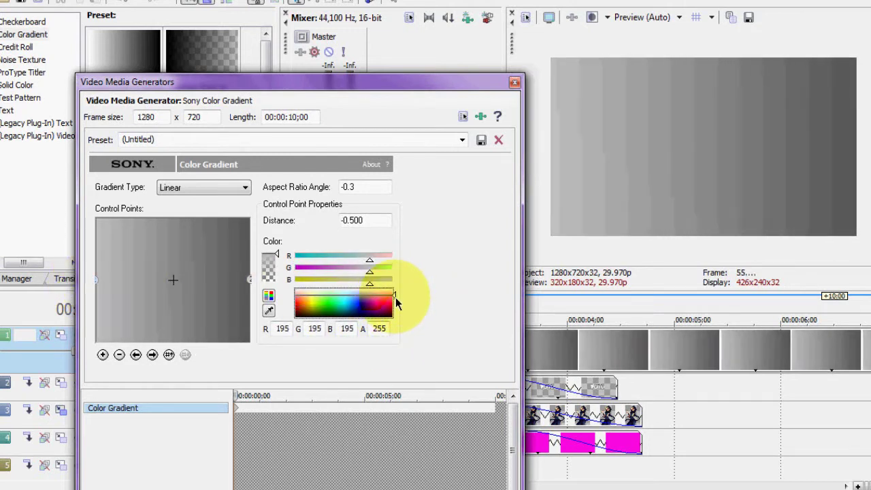
{"action": "left_click", "coordinate": [514, 83]}
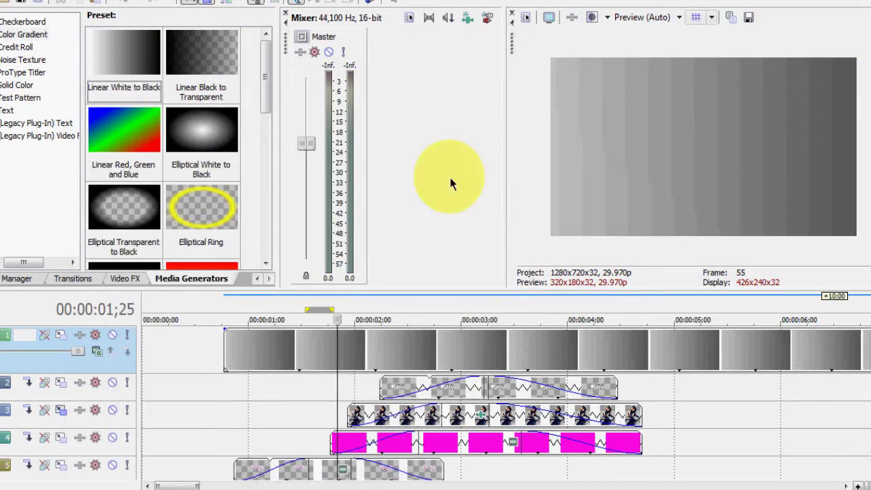
{"action": "left_click", "coordinate": [90, 355]}
Set track 1 to Overlay and trim the gradient clip at 4;21, starting it earlier.
{"action": "left_click", "coordinate": [127, 252]}
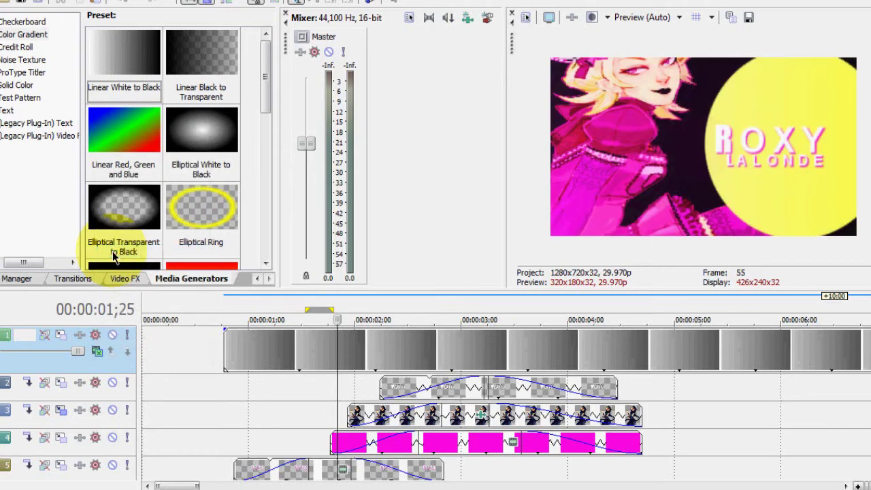
{"action": "left_click", "coordinate": [644, 362]}
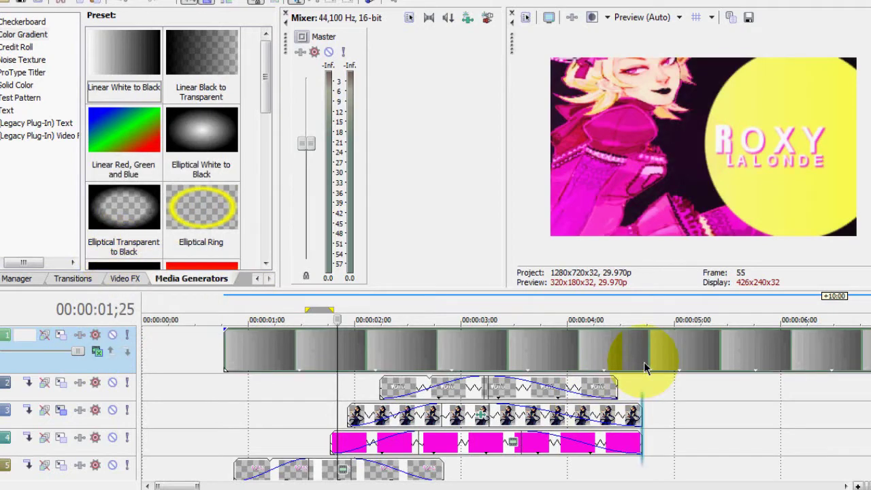
{"action": "key", "text": "s"}
{"action": "right_click", "coordinate": [672, 356]}
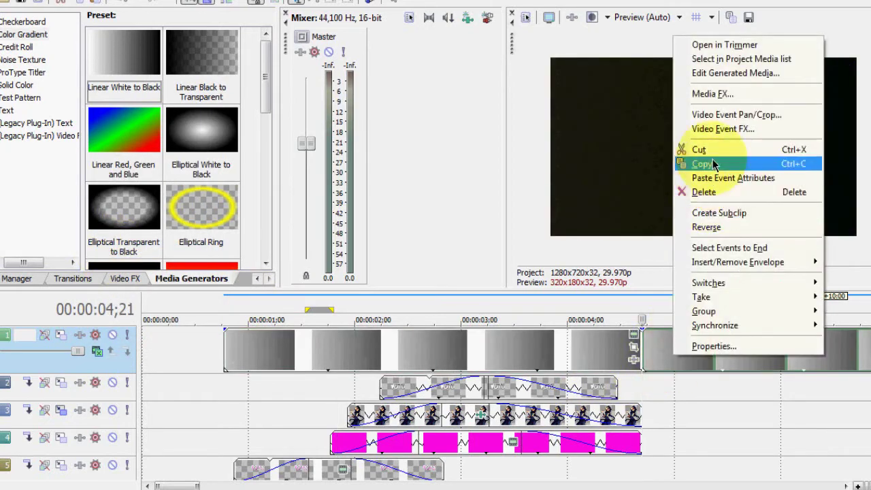
{"action": "left_click", "coordinate": [699, 149]}
{"action": "left_click_drag", "start_coordinate": [642, 350], "coordinate": [687, 350]}
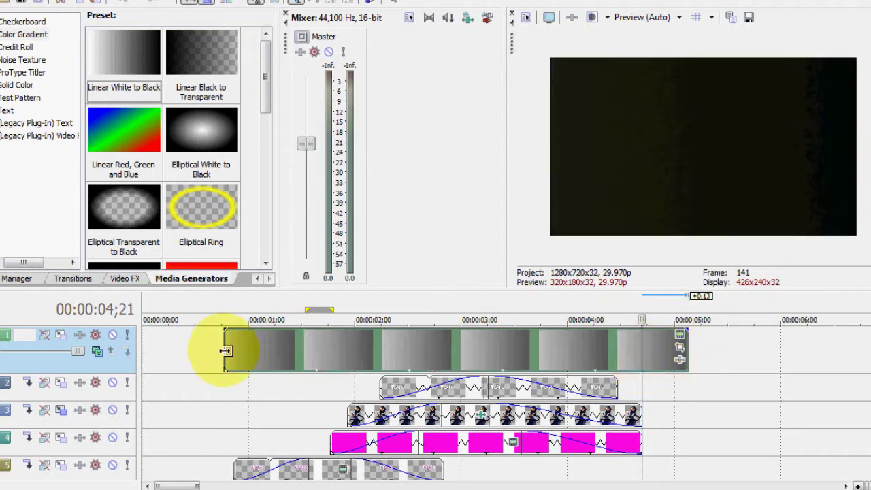
{"action": "left_click_drag", "start_coordinate": [226, 351], "coordinate": [196, 351]}
Scrub through the title to preview the Overlay-blended gradient.
{"action": "left_click", "coordinate": [257, 417]}
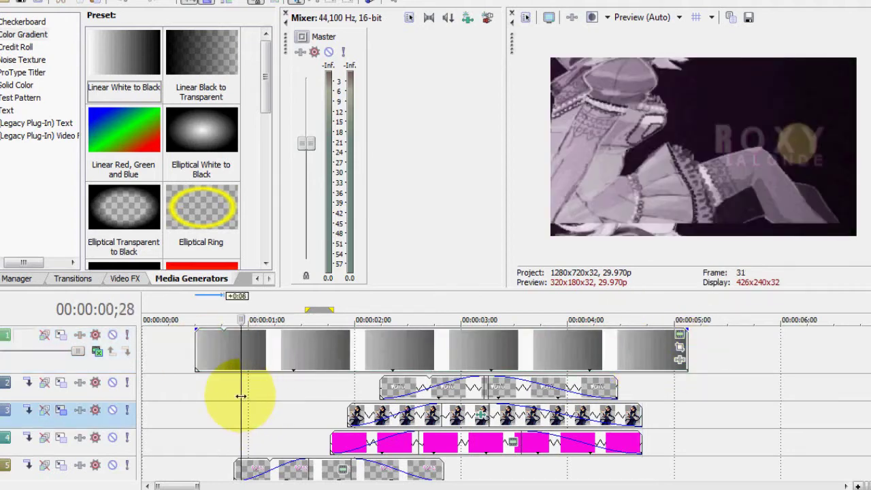
{"action": "left_click_drag", "start_coordinate": [241, 396], "coordinate": [457, 390]}
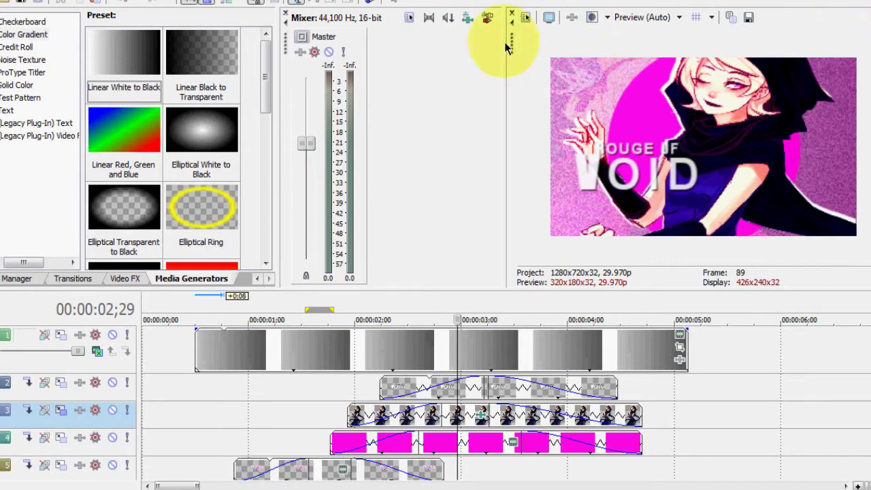
{"action": "left_click_drag", "start_coordinate": [457, 345], "coordinate": [359, 342]}
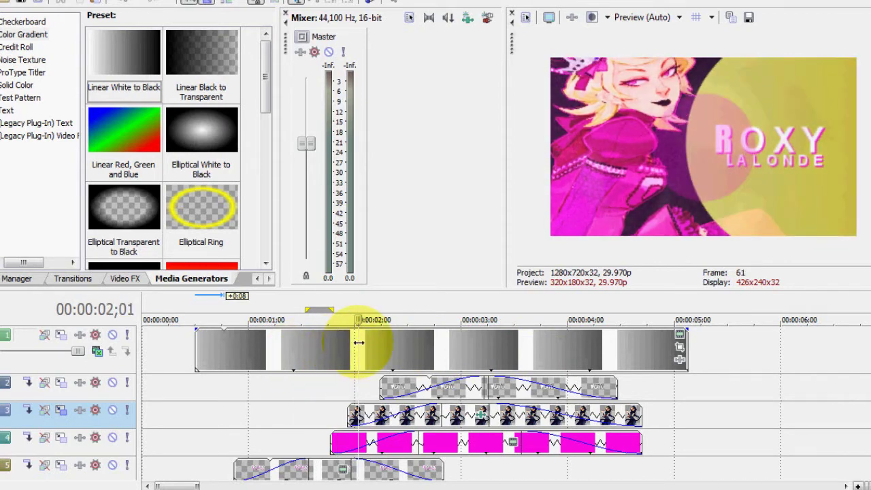
{"action": "left_click_drag", "start_coordinate": [359, 347], "coordinate": [480, 371]}
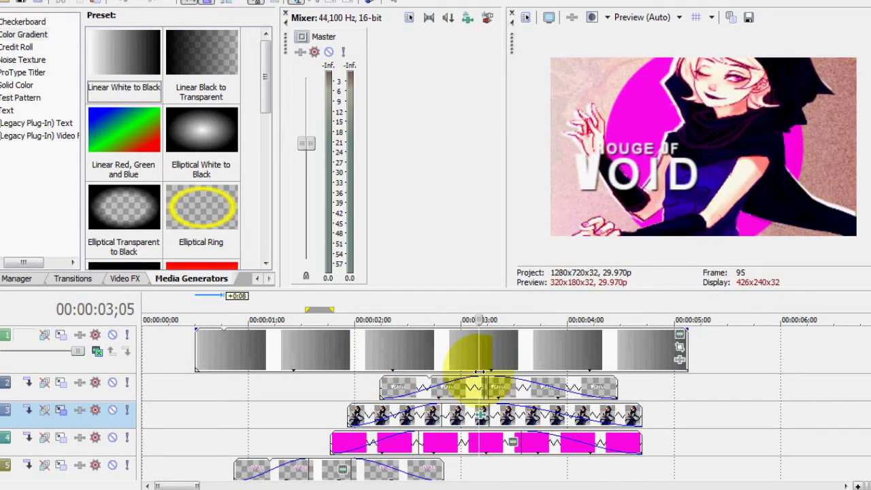
Set the gradient track's compositing mode to Source Alpha.
{"action": "right_click", "coordinate": [326, 359]}
{"action": "left_click", "coordinate": [377, 89]}
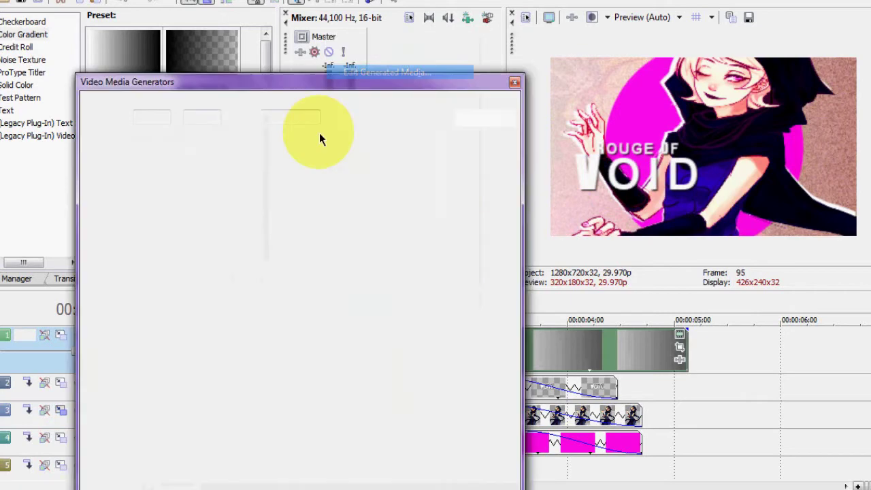
{"action": "left_click", "coordinate": [515, 82]}
{"action": "left_click", "coordinate": [77, 351]}
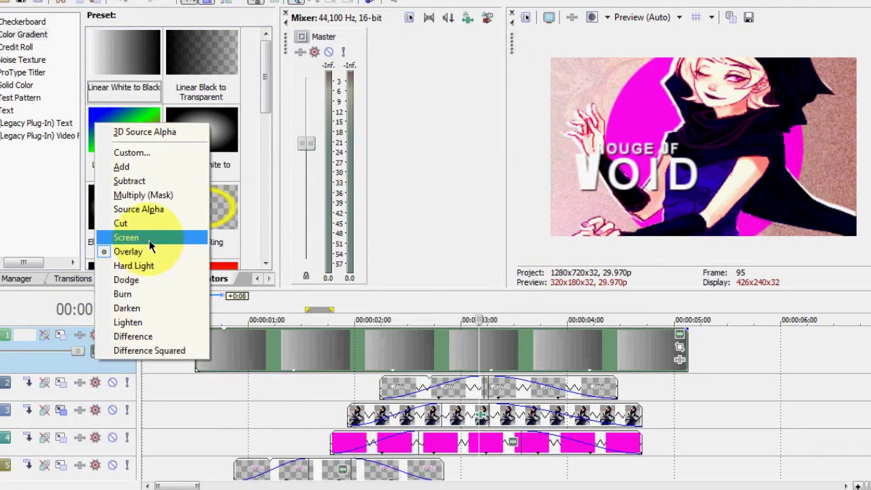
{"action": "left_click", "coordinate": [153, 212]}
Recolour both gradient control points to pale, low-saturation pinks.
{"action": "right_click", "coordinate": [421, 353]}
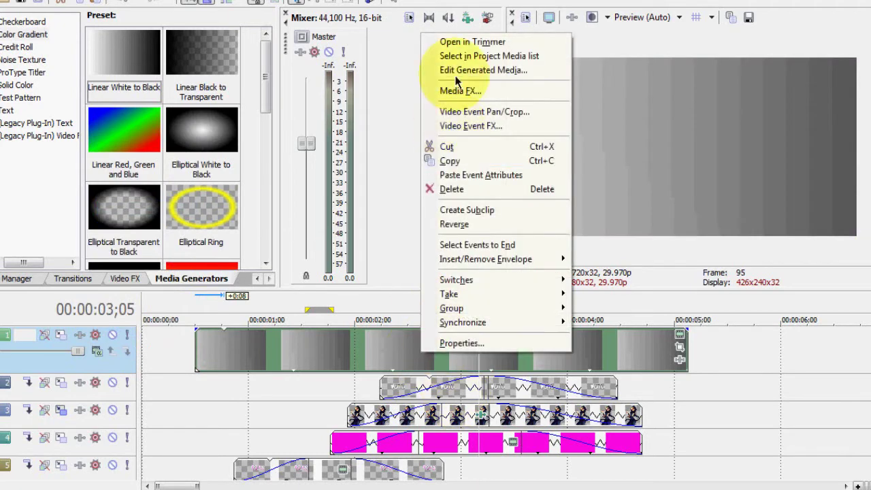
{"action": "left_click", "coordinate": [455, 74]}
{"action": "left_click", "coordinate": [98, 281]}
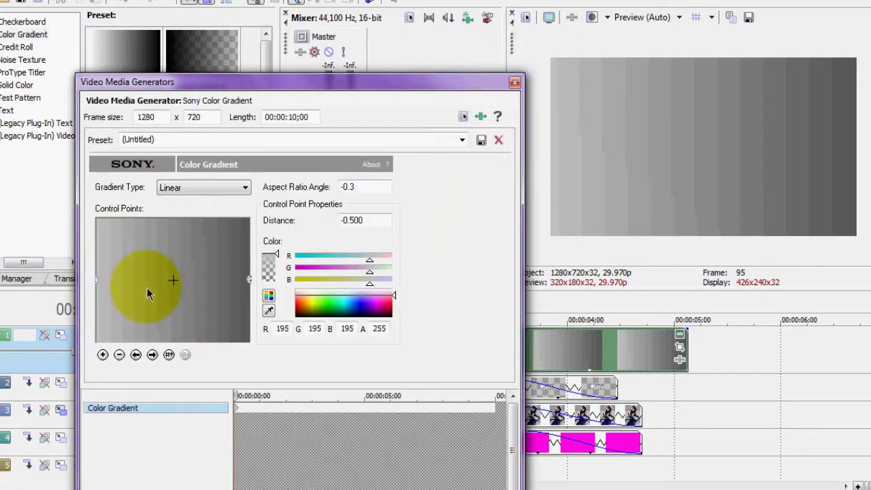
{"action": "left_click_drag", "start_coordinate": [308, 309], "coordinate": [310, 300]}
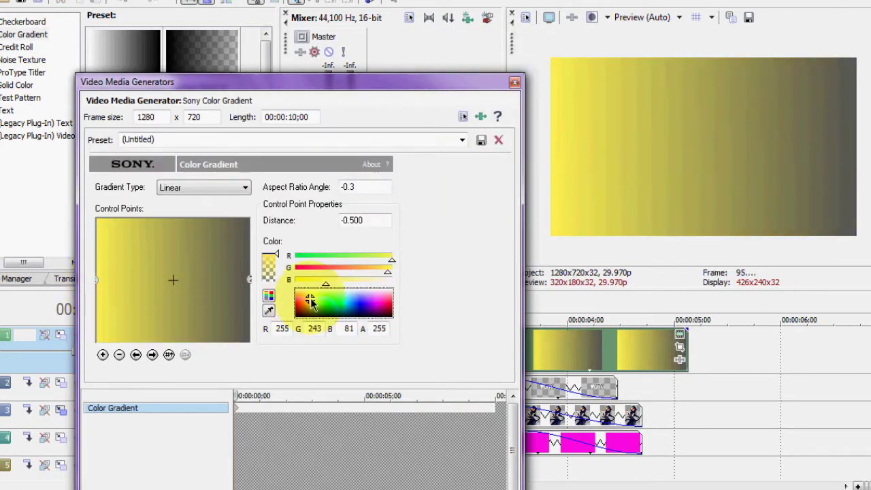
{"action": "left_click_drag", "start_coordinate": [310, 302], "coordinate": [382, 303]}
{"action": "left_click", "coordinate": [249, 279]}
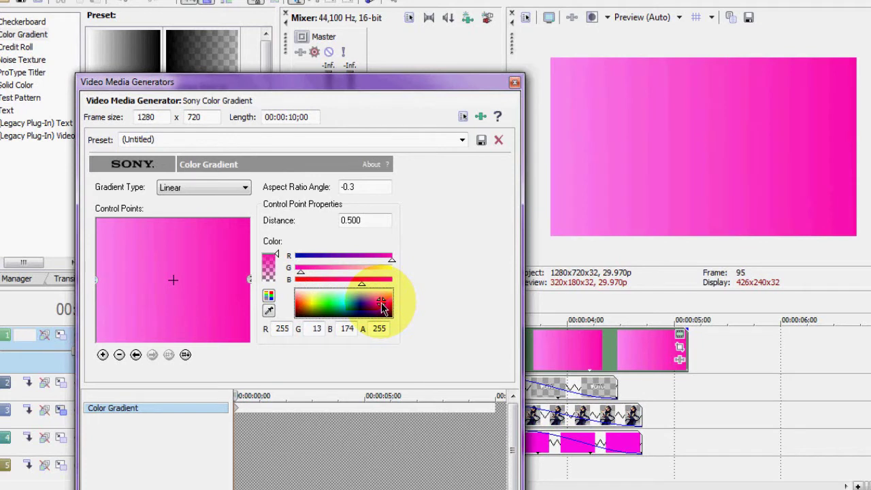
{"action": "left_click", "coordinate": [269, 301]}
{"action": "left_click_drag", "start_coordinate": [347, 270], "coordinate": [344, 269]}
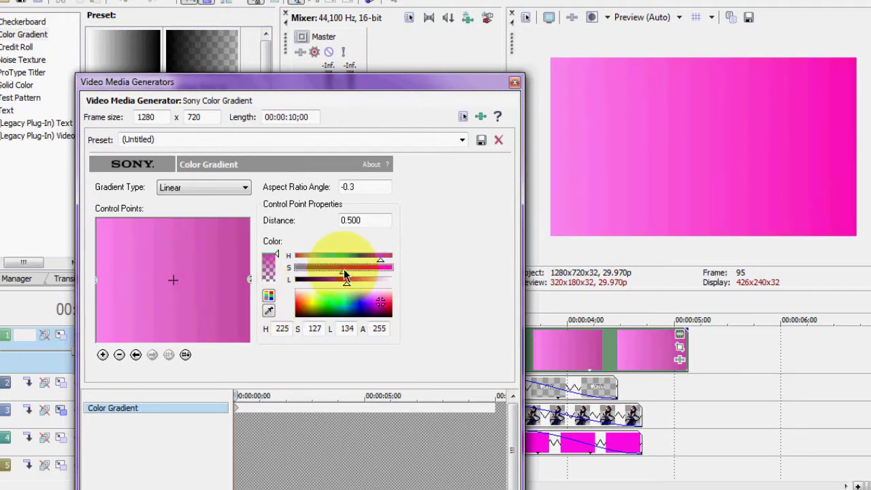
{"action": "left_click", "coordinate": [98, 281]}
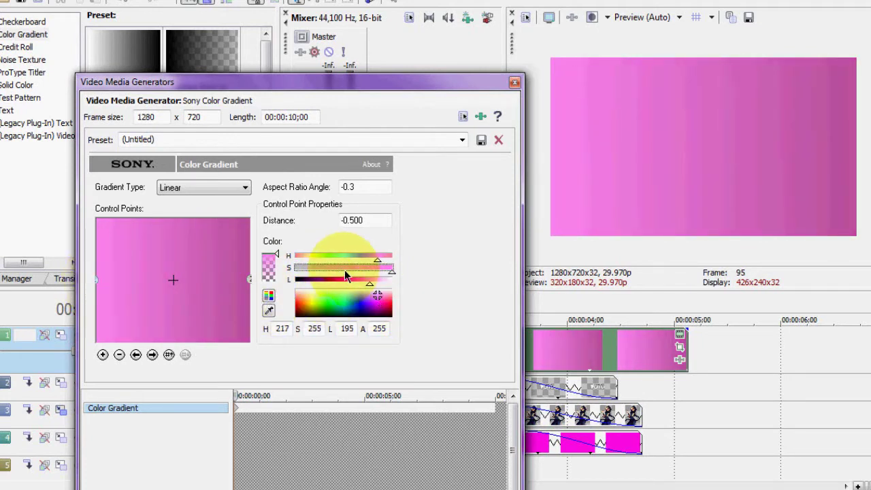
{"action": "left_click", "coordinate": [344, 269]}
Blend the pink gradient track with Overlay and preview the tinted title.
{"action": "left_click", "coordinate": [514, 84]}
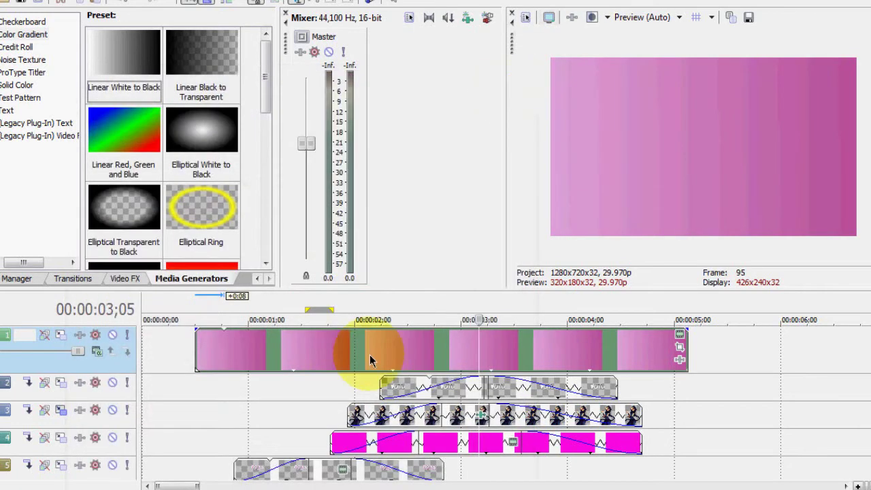
{"action": "left_click", "coordinate": [94, 352]}
{"action": "left_click", "coordinate": [126, 252]}
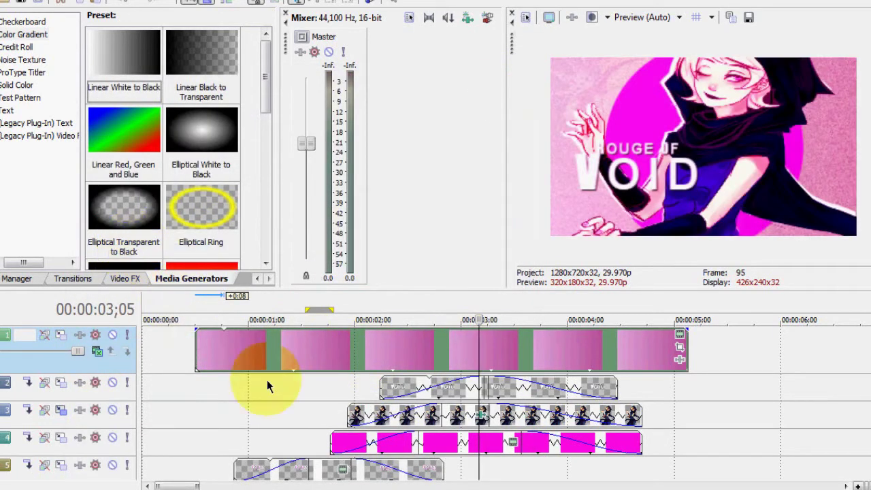
{"action": "left_click_drag", "start_coordinate": [242, 403], "coordinate": [506, 299]}
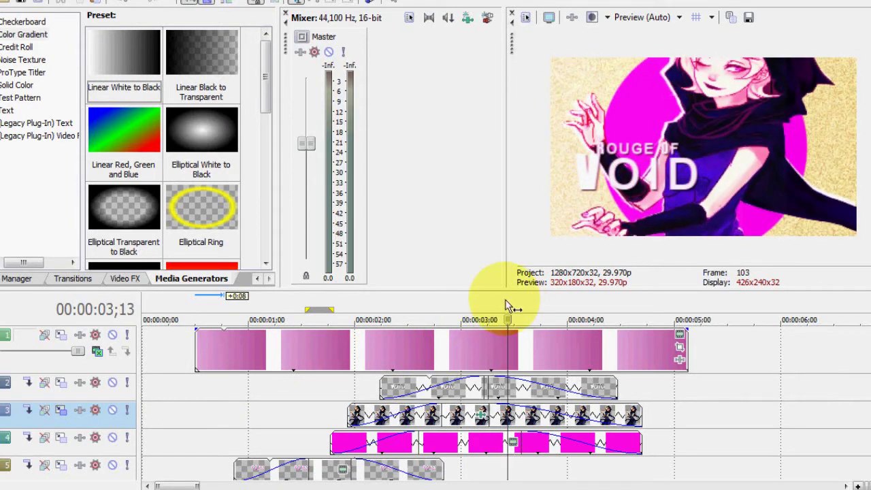
Change the gradient's control point colours to a dark purple.
{"action": "right_click", "coordinate": [414, 348]}
{"action": "left_click", "coordinate": [463, 64]}
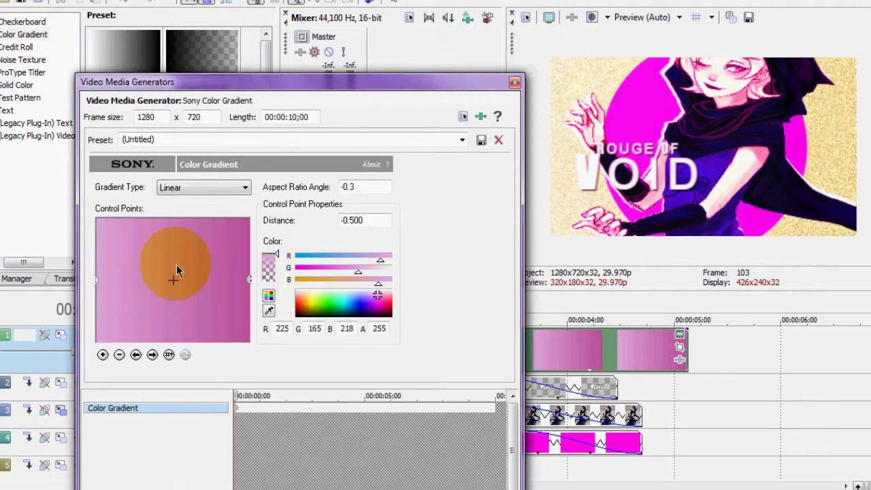
{"action": "left_click", "coordinate": [251, 279]}
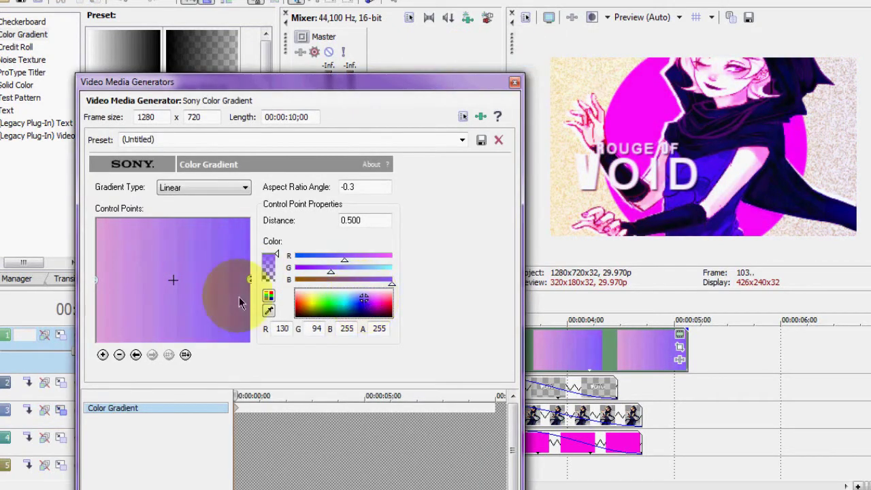
{"action": "left_click", "coordinate": [100, 278]}
{"action": "left_click", "coordinate": [367, 306]}
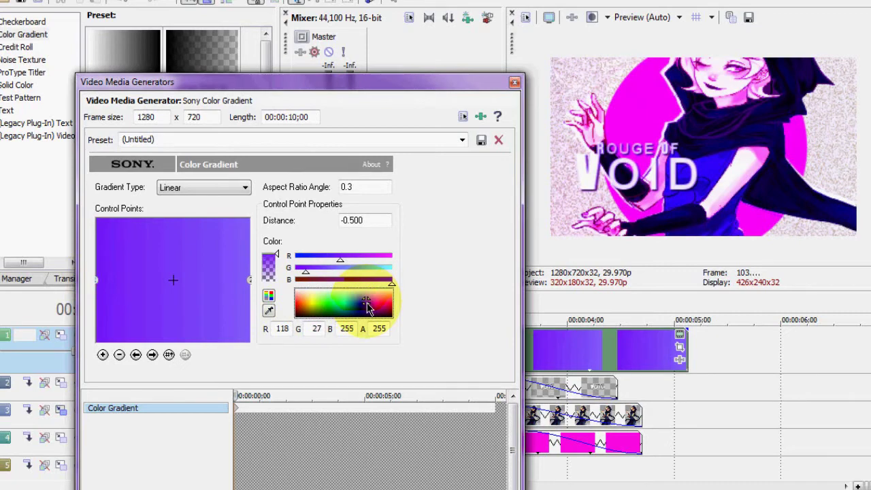
{"action": "left_click_drag", "start_coordinate": [368, 308], "coordinate": [367, 311]}
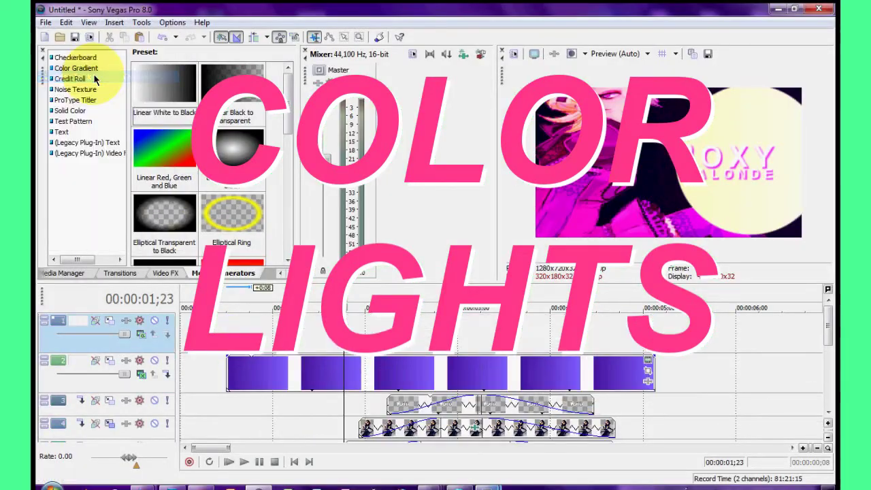
Put an Elliptical White to Black gradient on the top track, cut off at about 5 seconds.
{"action": "left_click_drag", "start_coordinate": [232, 148], "coordinate": [241, 339]}
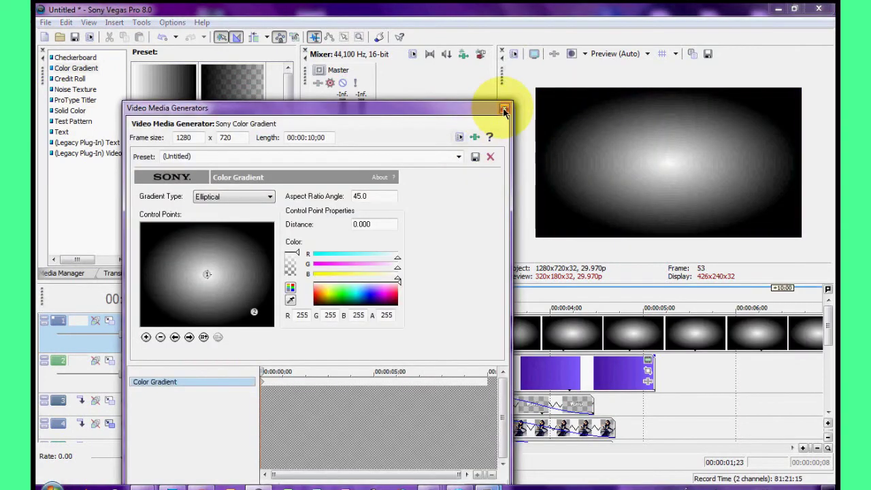
{"action": "left_click", "coordinate": [504, 108]}
{"action": "left_click", "coordinate": [654, 343]}
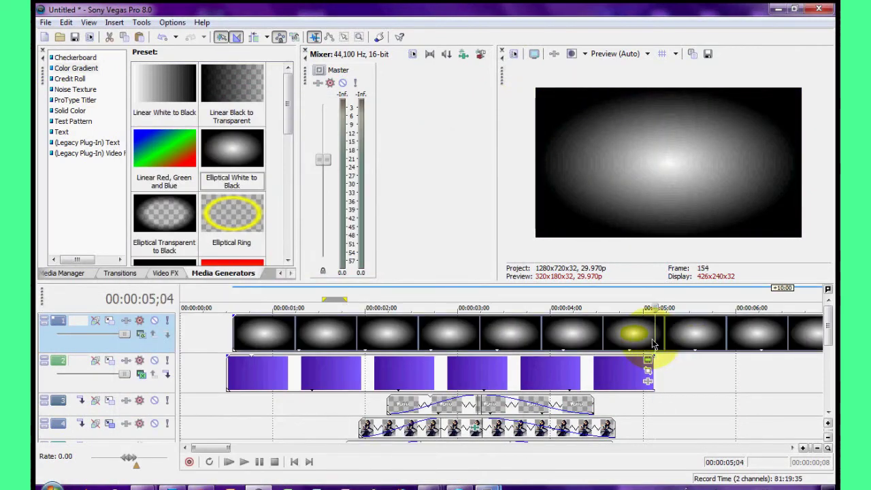
{"action": "right_click", "coordinate": [655, 343]}
{"action": "left_click", "coordinate": [741, 123]}
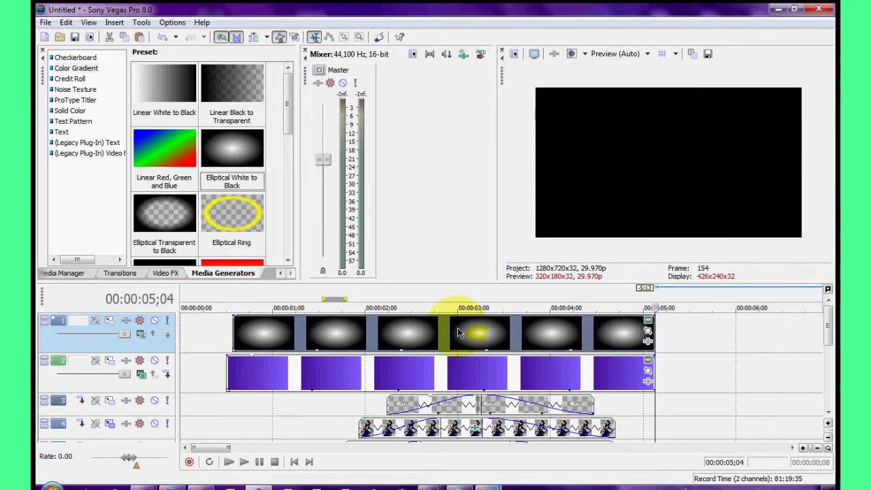
{"action": "right_click", "coordinate": [457, 333]}
{"action": "left_click", "coordinate": [484, 89]}
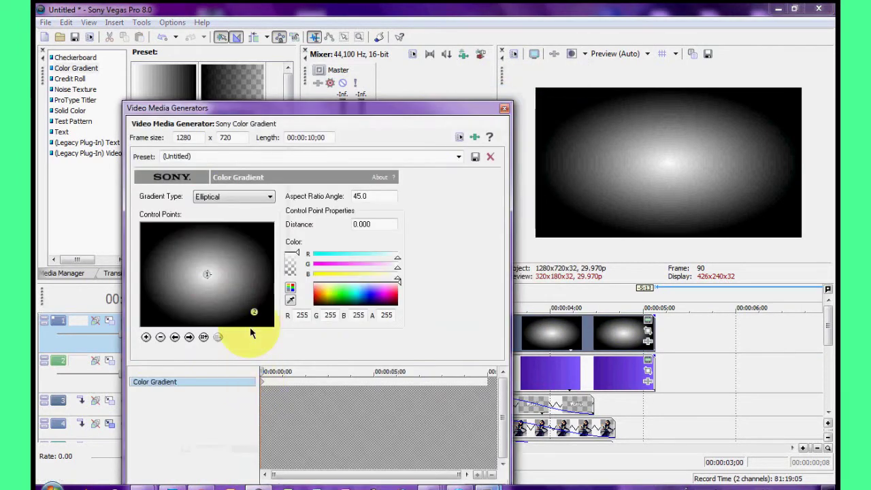
Make the outer gradient colour transparent and reposition and widen the elliptical light.
{"action": "left_click_drag", "start_coordinate": [297, 253], "coordinate": [288, 311]}
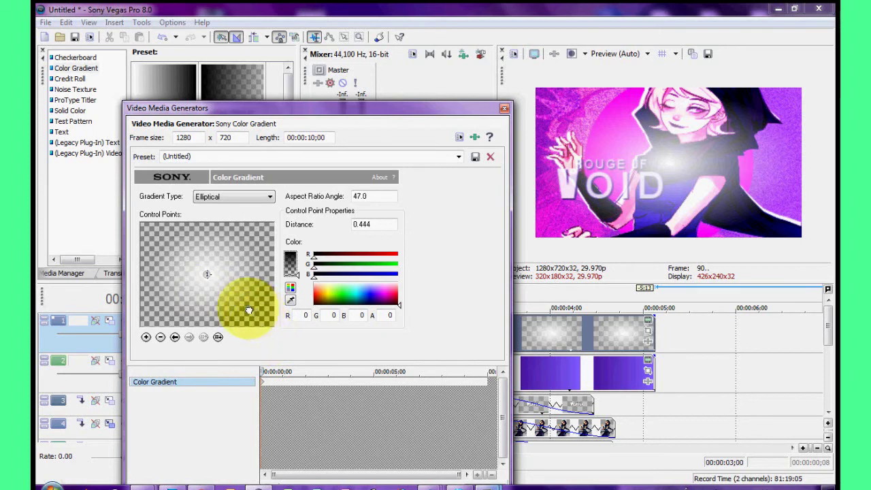
{"action": "left_click", "coordinate": [213, 276]}
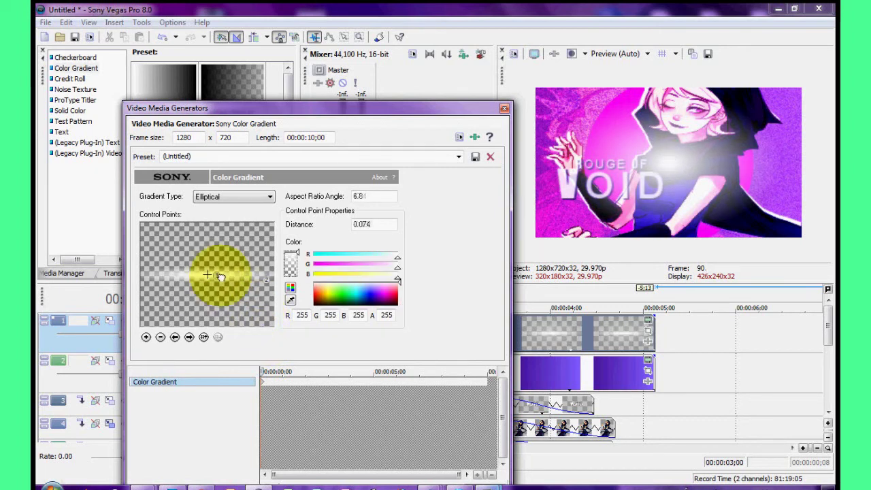
{"action": "mouse_move", "coordinate": [220, 276]}
{"action": "left_mouse_down"}
{"action": "mouse_move", "coordinate": [202, 286]}
{"action": "mouse_move", "coordinate": [209, 275]}
{"action": "left_mouse_up"}
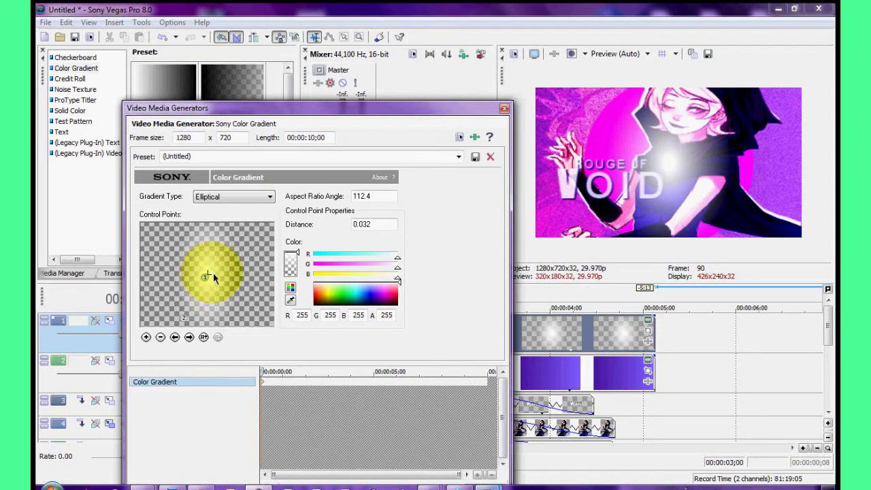
{"action": "left_click_drag", "start_coordinate": [208, 271], "coordinate": [261, 250]}
{"action": "left_click_drag", "start_coordinate": [239, 292], "coordinate": [207, 317]}
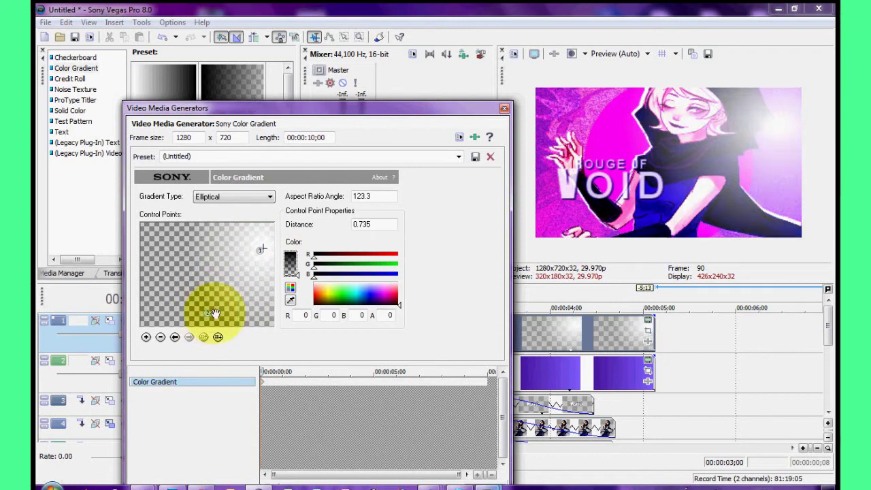
Colour the light's centre a deep blue, move it left, and close the generator.
{"action": "left_click_drag", "start_coordinate": [370, 293], "coordinate": [368, 300]}
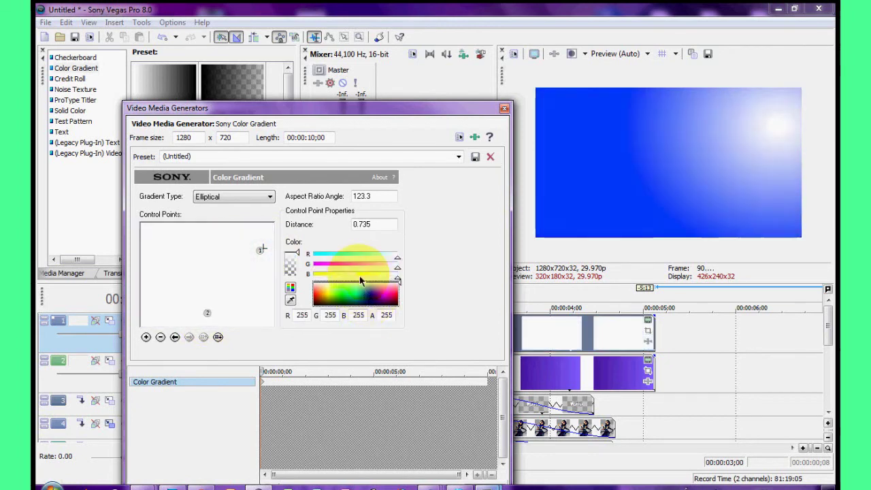
{"action": "left_click", "coordinate": [261, 250]}
{"action": "left_click", "coordinate": [257, 250]}
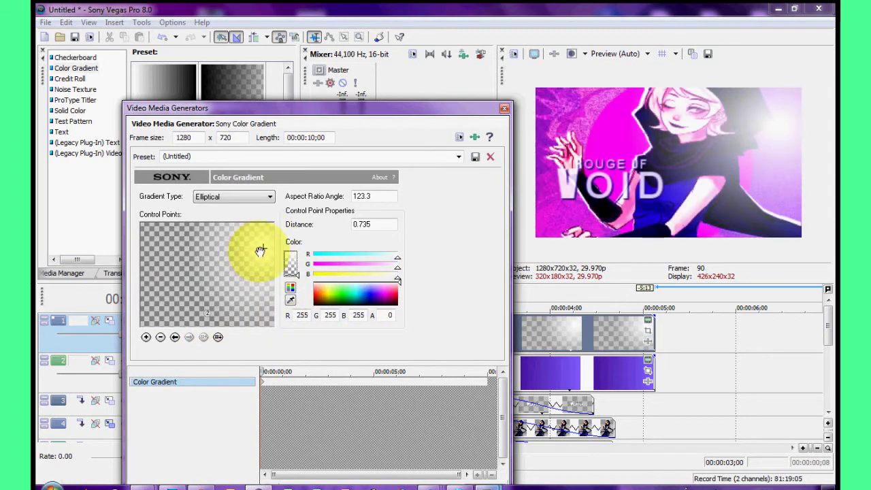
{"action": "left_click", "coordinate": [368, 300]}
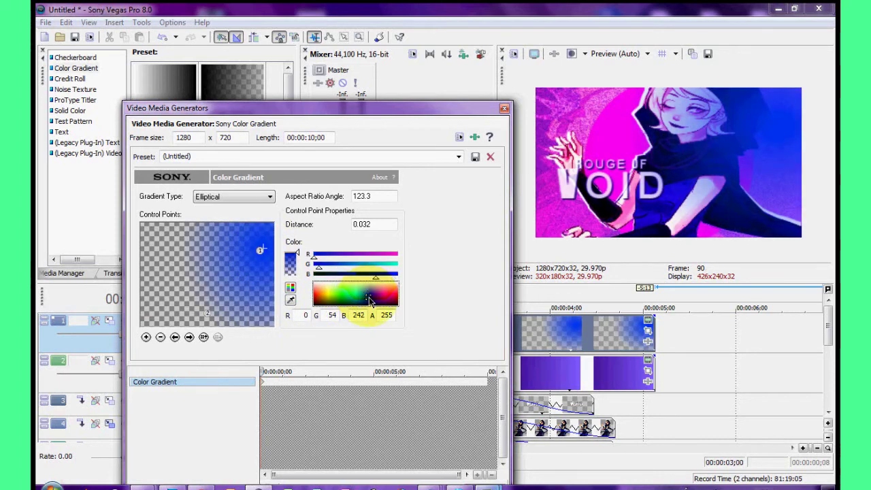
{"action": "left_click", "coordinate": [368, 298]}
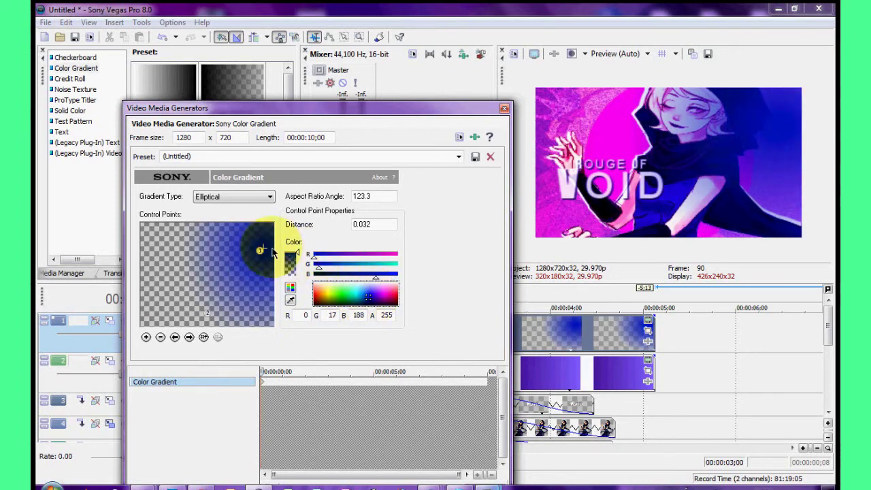
{"action": "left_click_drag", "start_coordinate": [263, 250], "coordinate": [177, 268]}
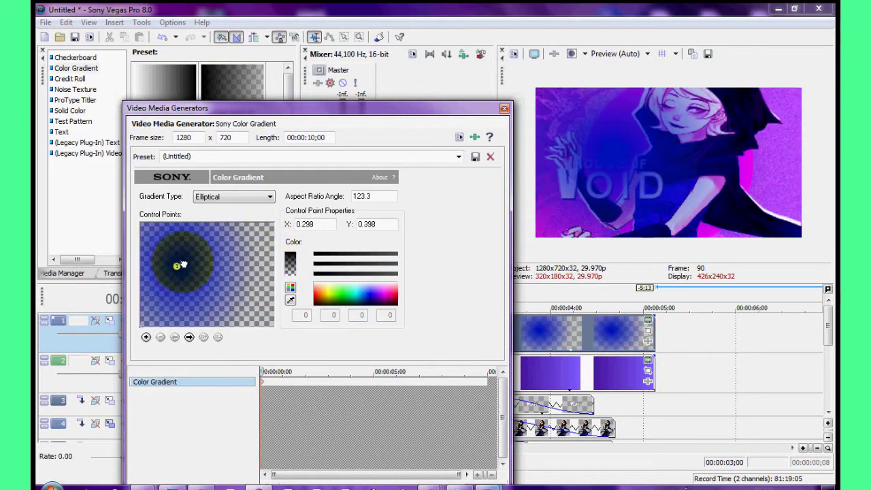
{"action": "left_click", "coordinate": [489, 138]}
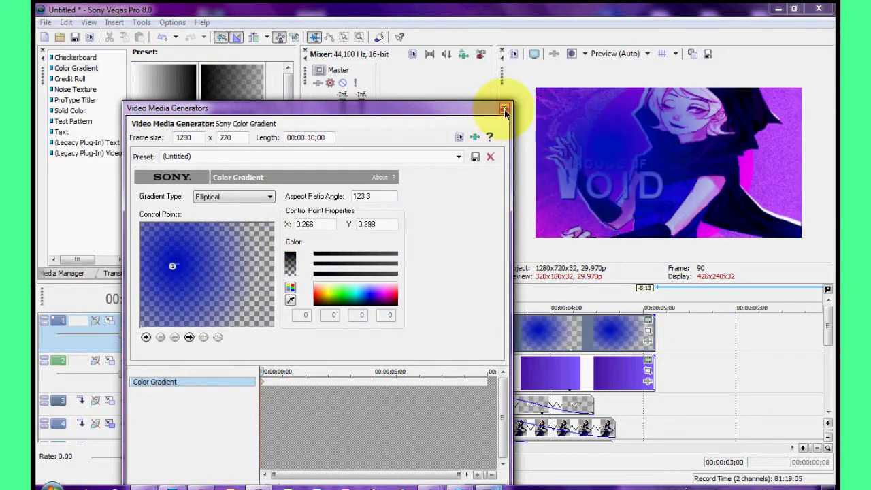
{"action": "left_click", "coordinate": [504, 109]}
Set track 1 compositing to Lighten and select the empty third track.
{"action": "left_click", "coordinate": [141, 333]}
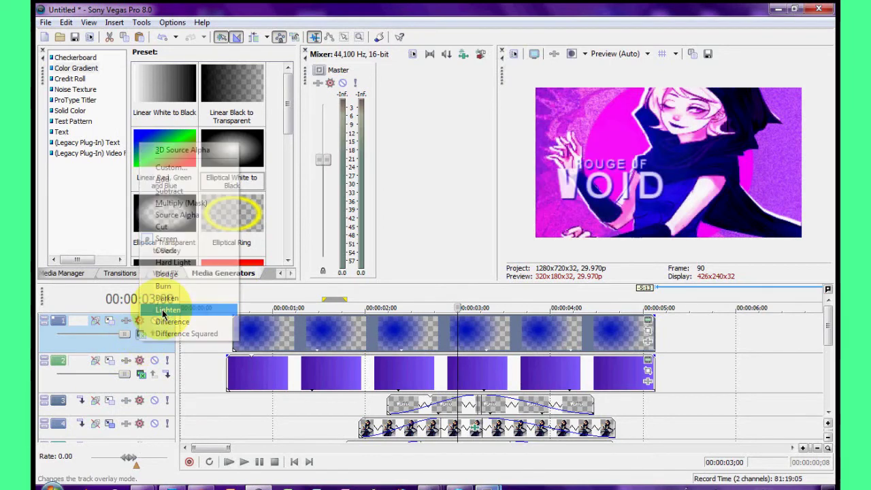
{"action": "left_click", "coordinate": [162, 310]}
{"action": "left_click", "coordinate": [272, 407]}
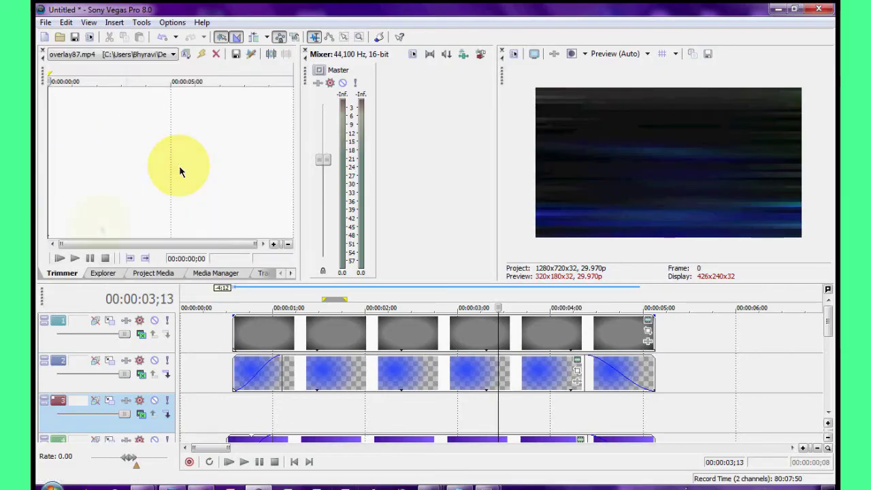
Load overlay72 from the Overlays folder into the Trimmer, add it to track 3, and preview.
{"action": "left_click", "coordinate": [101, 274]}
{"action": "right_click", "coordinate": [162, 134]}
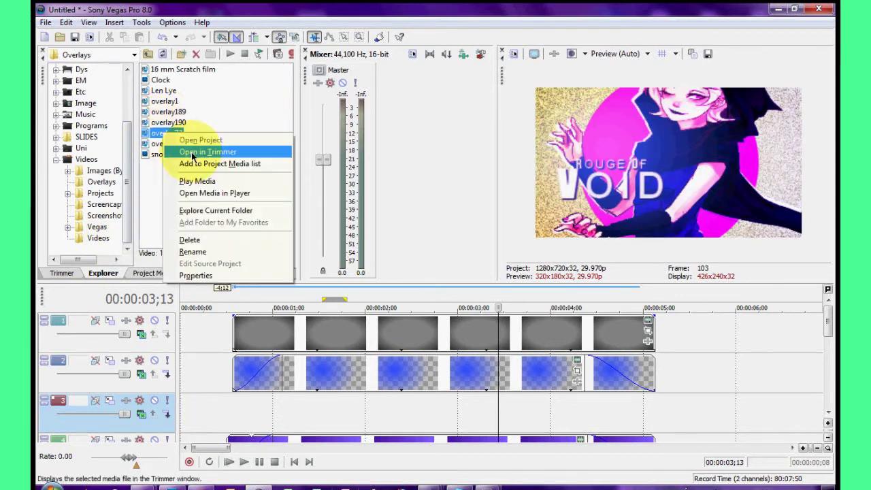
{"action": "left_click", "coordinate": [193, 154]}
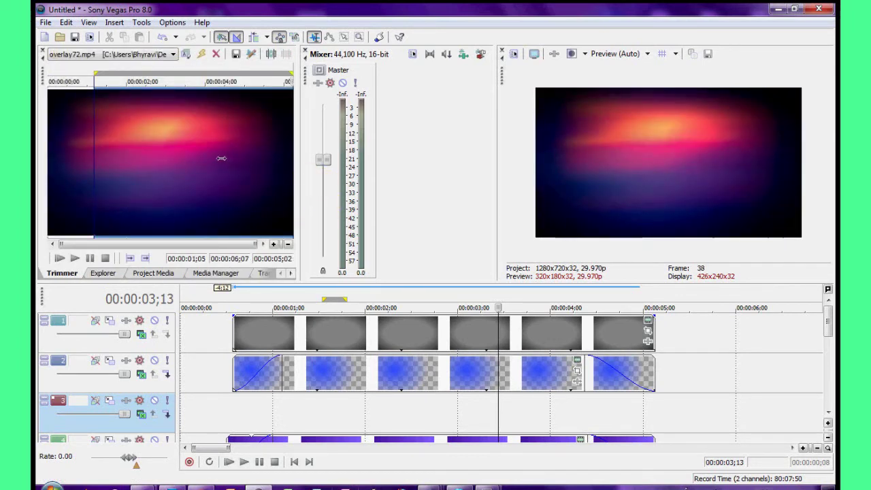
{"action": "left_click_drag", "start_coordinate": [221, 158], "coordinate": [236, 410]}
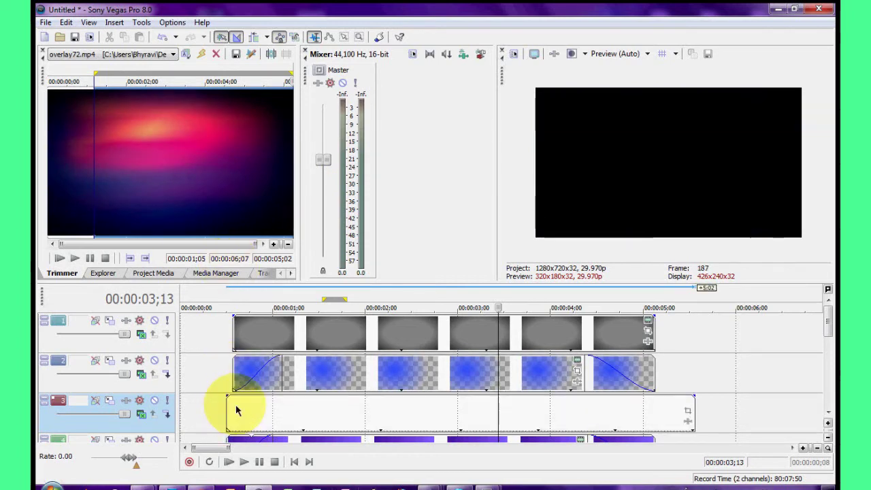
{"action": "left_click", "coordinate": [436, 416]}
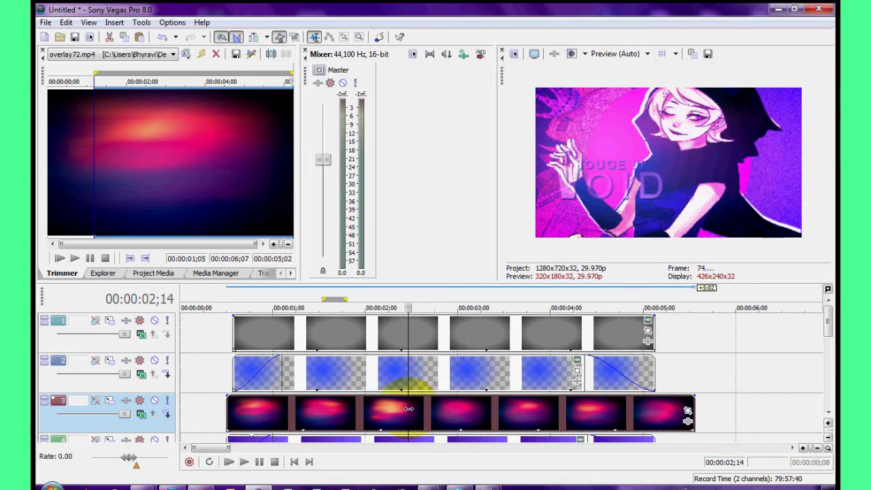
{"action": "left_click", "coordinate": [381, 415]}
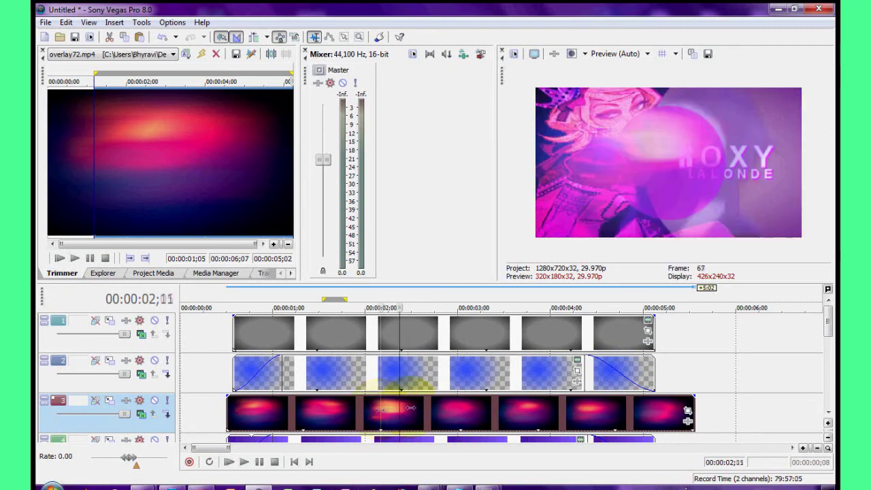
{"action": "left_click_drag", "start_coordinate": [411, 408], "coordinate": [463, 398]}
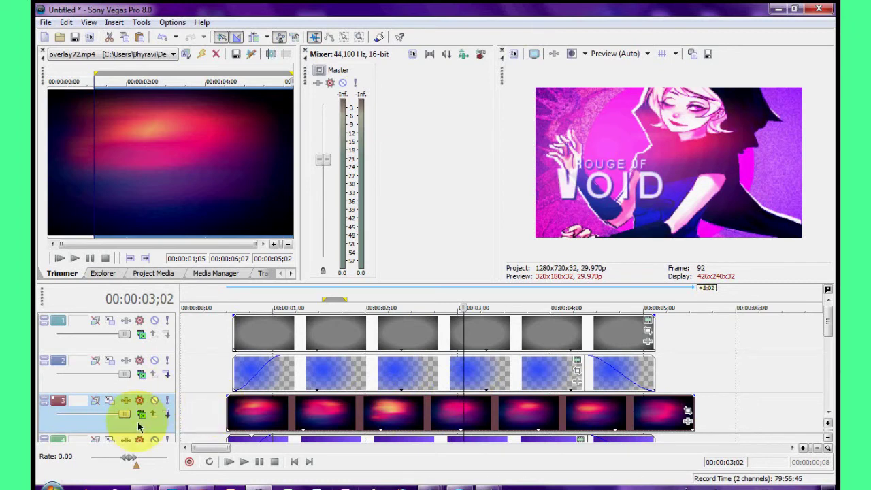
Crop the overlay72 clip to 1,212.8 by 681.6 without maintaining aspect ratio.
{"action": "right_click", "coordinate": [334, 411]}
{"action": "left_click", "coordinate": [386, 199]}
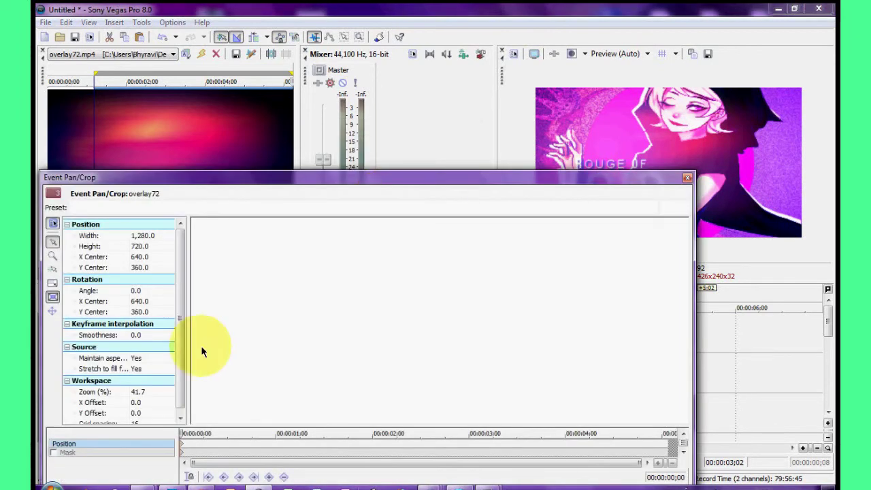
{"action": "left_click", "coordinate": [143, 362]}
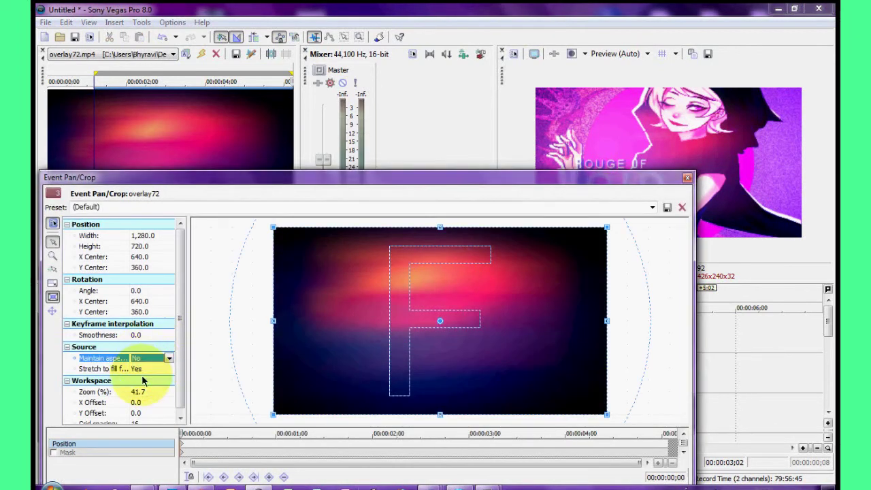
{"action": "left_click", "coordinate": [141, 377]}
{"action": "left_click_drag", "start_coordinate": [604, 225], "coordinate": [596, 231]}
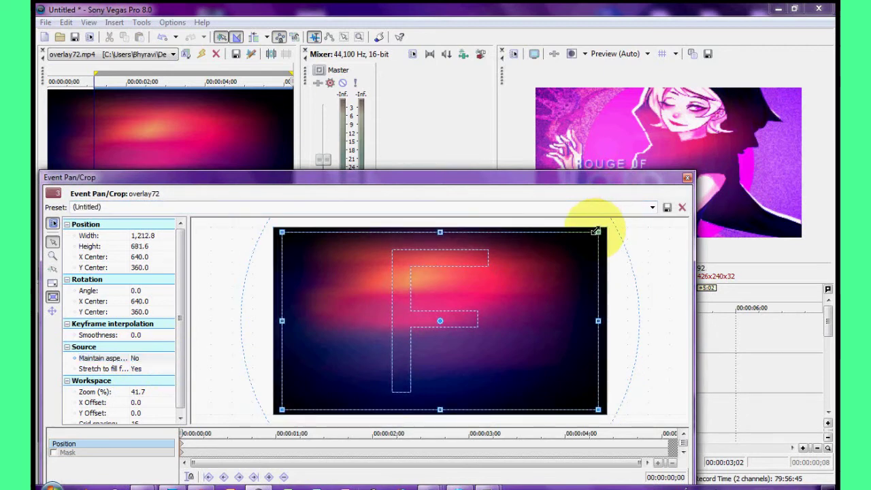
{"action": "left_click", "coordinate": [688, 177]}
Try Overlay and Screen on track 3, then settle on Lighten blending.
{"action": "left_click", "coordinate": [140, 414]}
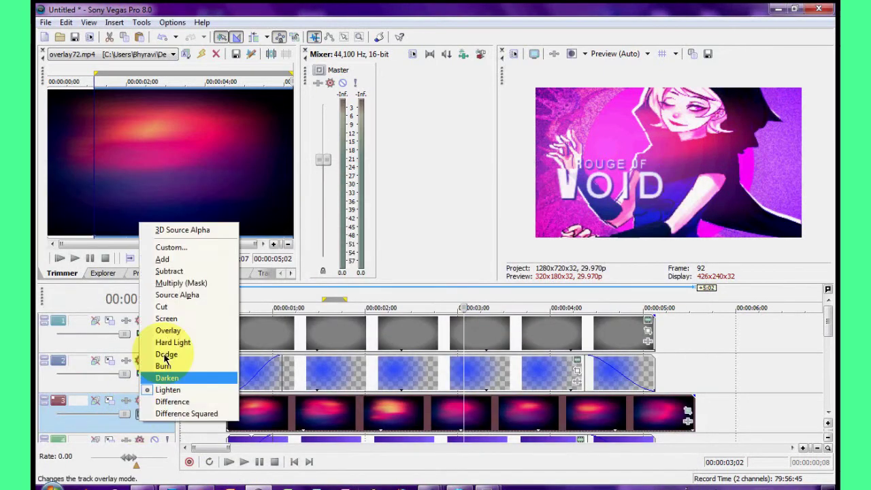
{"action": "left_click", "coordinate": [169, 331]}
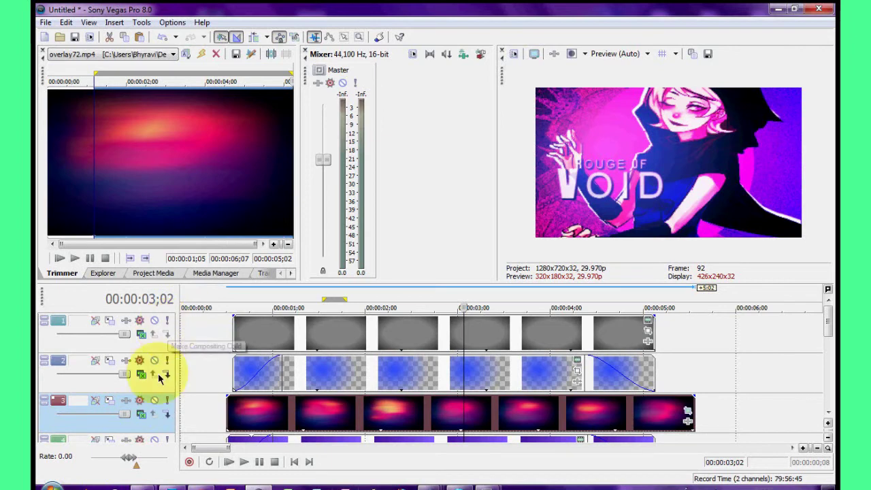
{"action": "left_click", "coordinate": [140, 414]}
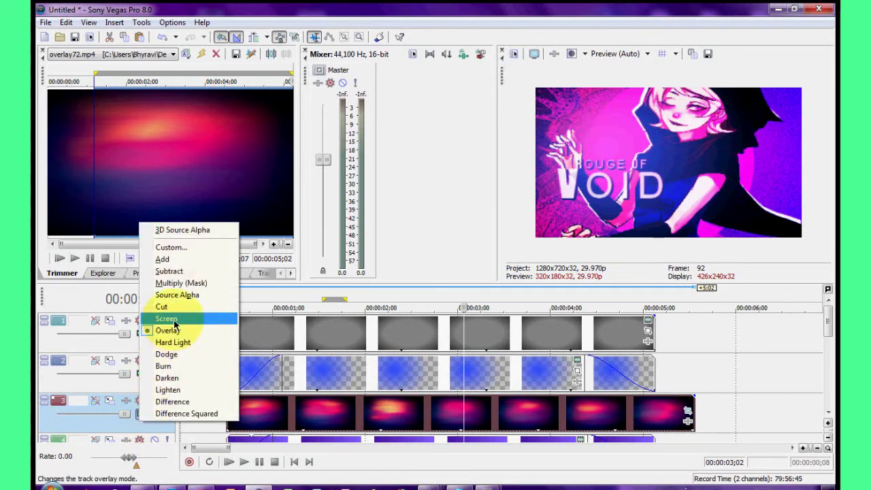
{"action": "left_click", "coordinate": [171, 319]}
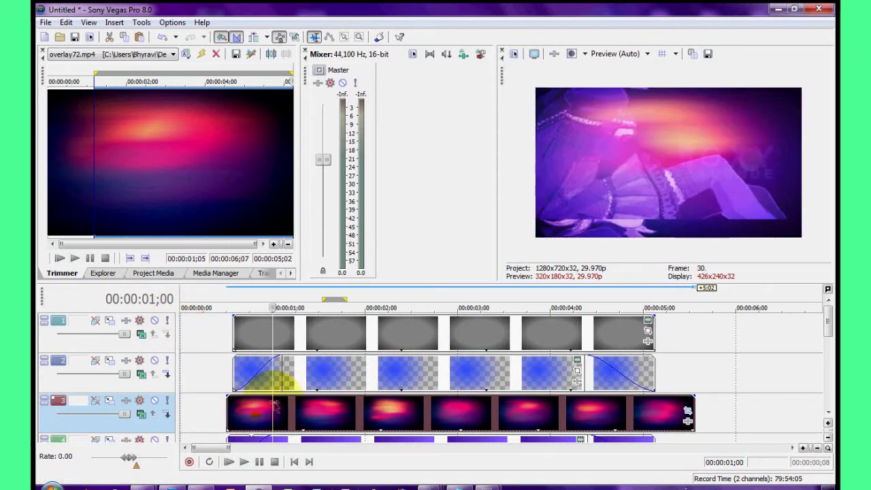
{"action": "left_click_drag", "start_coordinate": [283, 401], "coordinate": [458, 380]}
{"action": "left_click", "coordinate": [141, 414]}
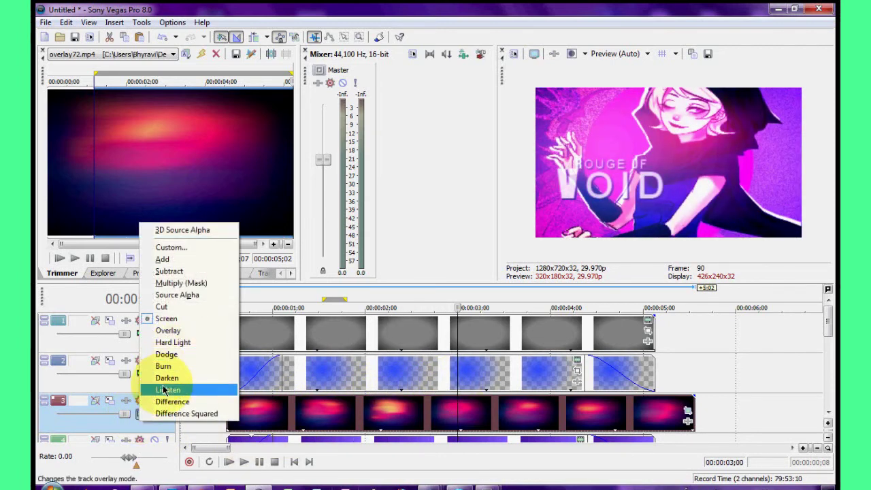
{"action": "left_click", "coordinate": [170, 387]}
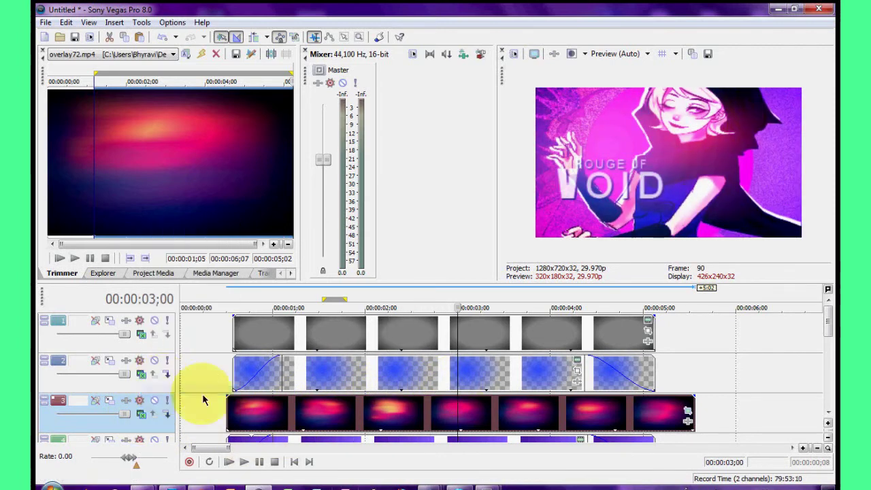
Time-stretch the overlay72 clip so it plays slower, reviewing it in playback.
{"action": "left_click", "coordinate": [244, 462]}
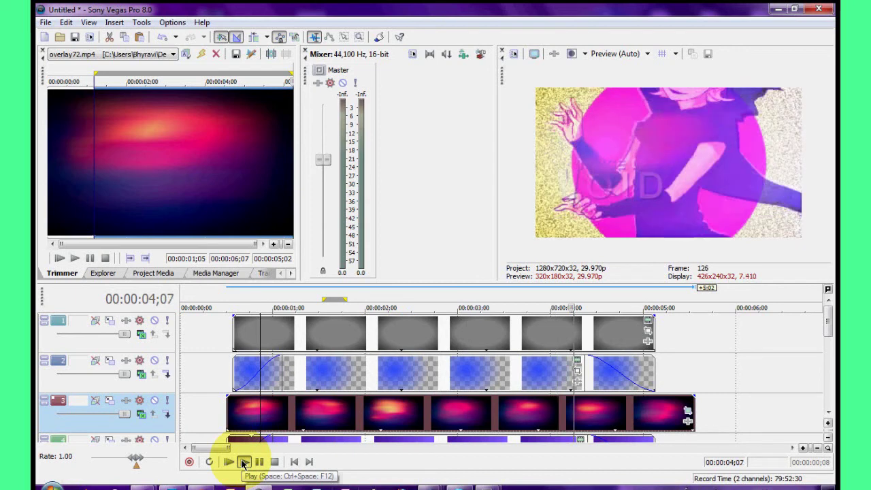
{"action": "left_click", "coordinate": [244, 463]}
{"action": "left_click", "coordinate": [260, 463]}
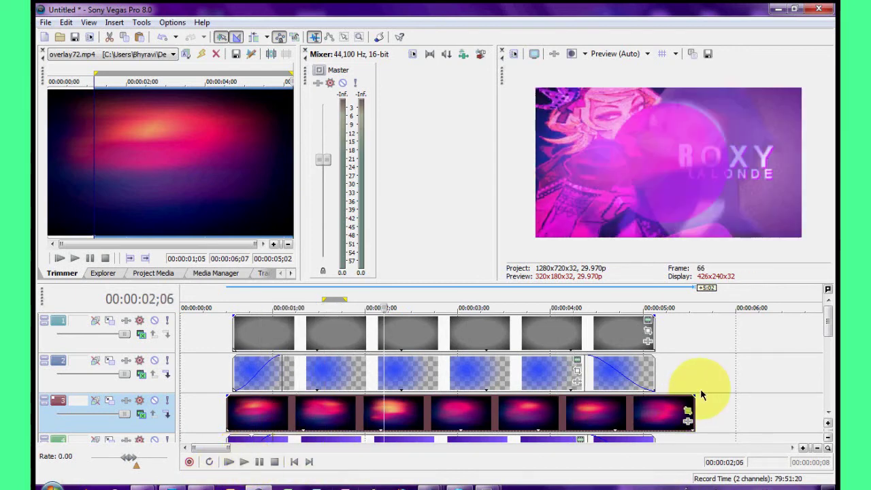
{"action": "mouse_move", "coordinate": [691, 399]}
{"action": "left_mouse_down"}
{"action": "mouse_move", "coordinate": [583, 389]}
{"action": "mouse_move", "coordinate": [558, 409]}
{"action": "mouse_move", "coordinate": [670, 399]}
{"action": "left_mouse_up"}
{"action": "left_click", "coordinate": [316, 375]}
{"action": "left_click", "coordinate": [243, 462]}
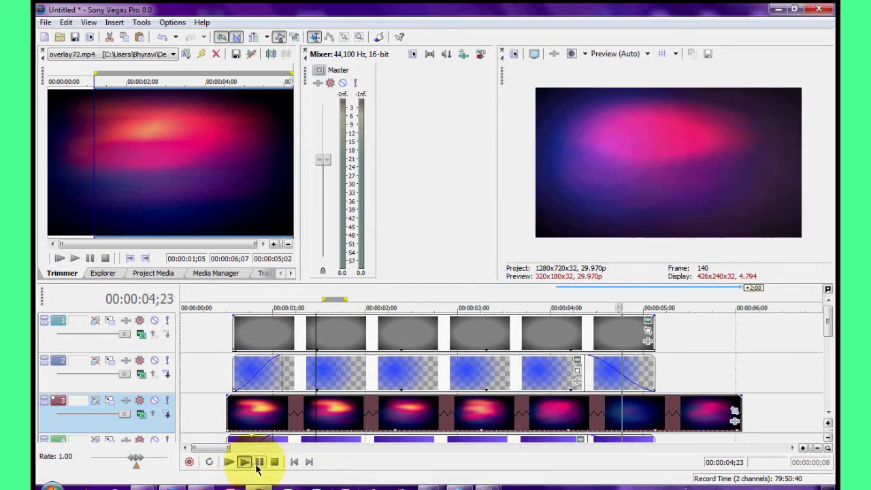
{"action": "left_click", "coordinate": [258, 463]}
Add a fade-out at the end and a fade-in at the start of the overlay clip.
{"action": "left_click_drag", "start_coordinate": [740, 399], "coordinate": [612, 404]}
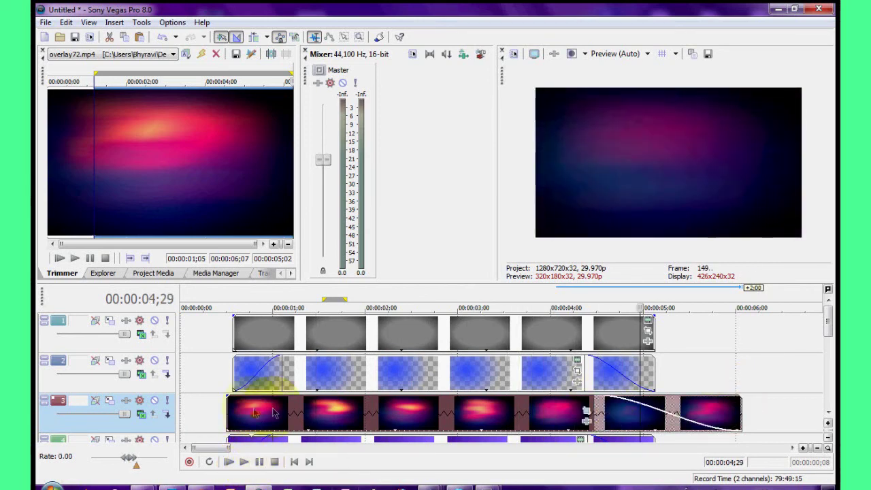
{"action": "left_click", "coordinate": [231, 404]}
{"action": "left_click_drag", "start_coordinate": [232, 398], "coordinate": [291, 398]}
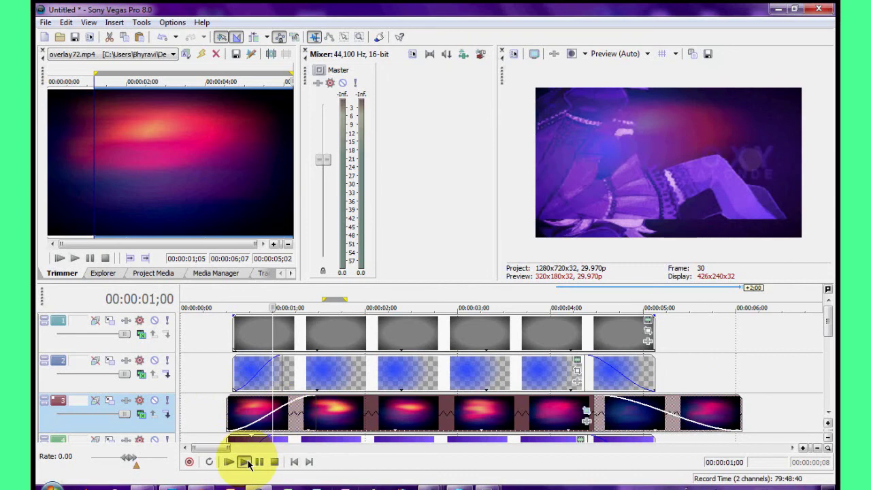
{"action": "left_click", "coordinate": [244, 462]}
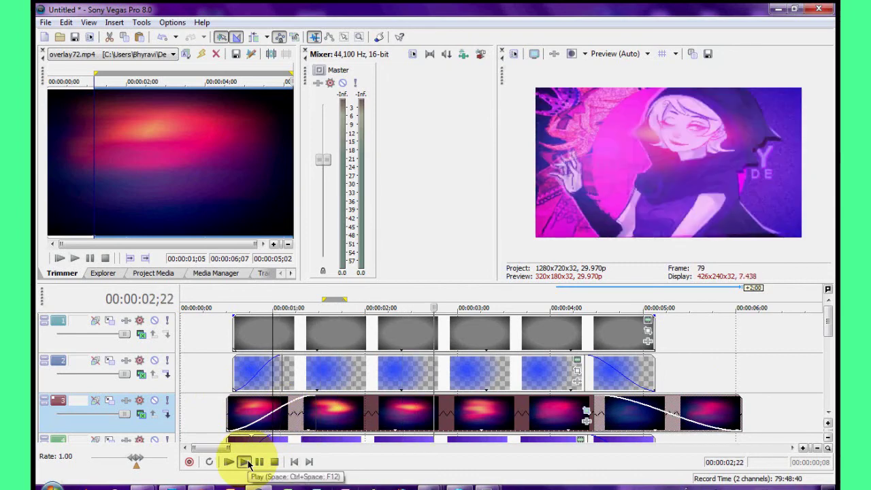